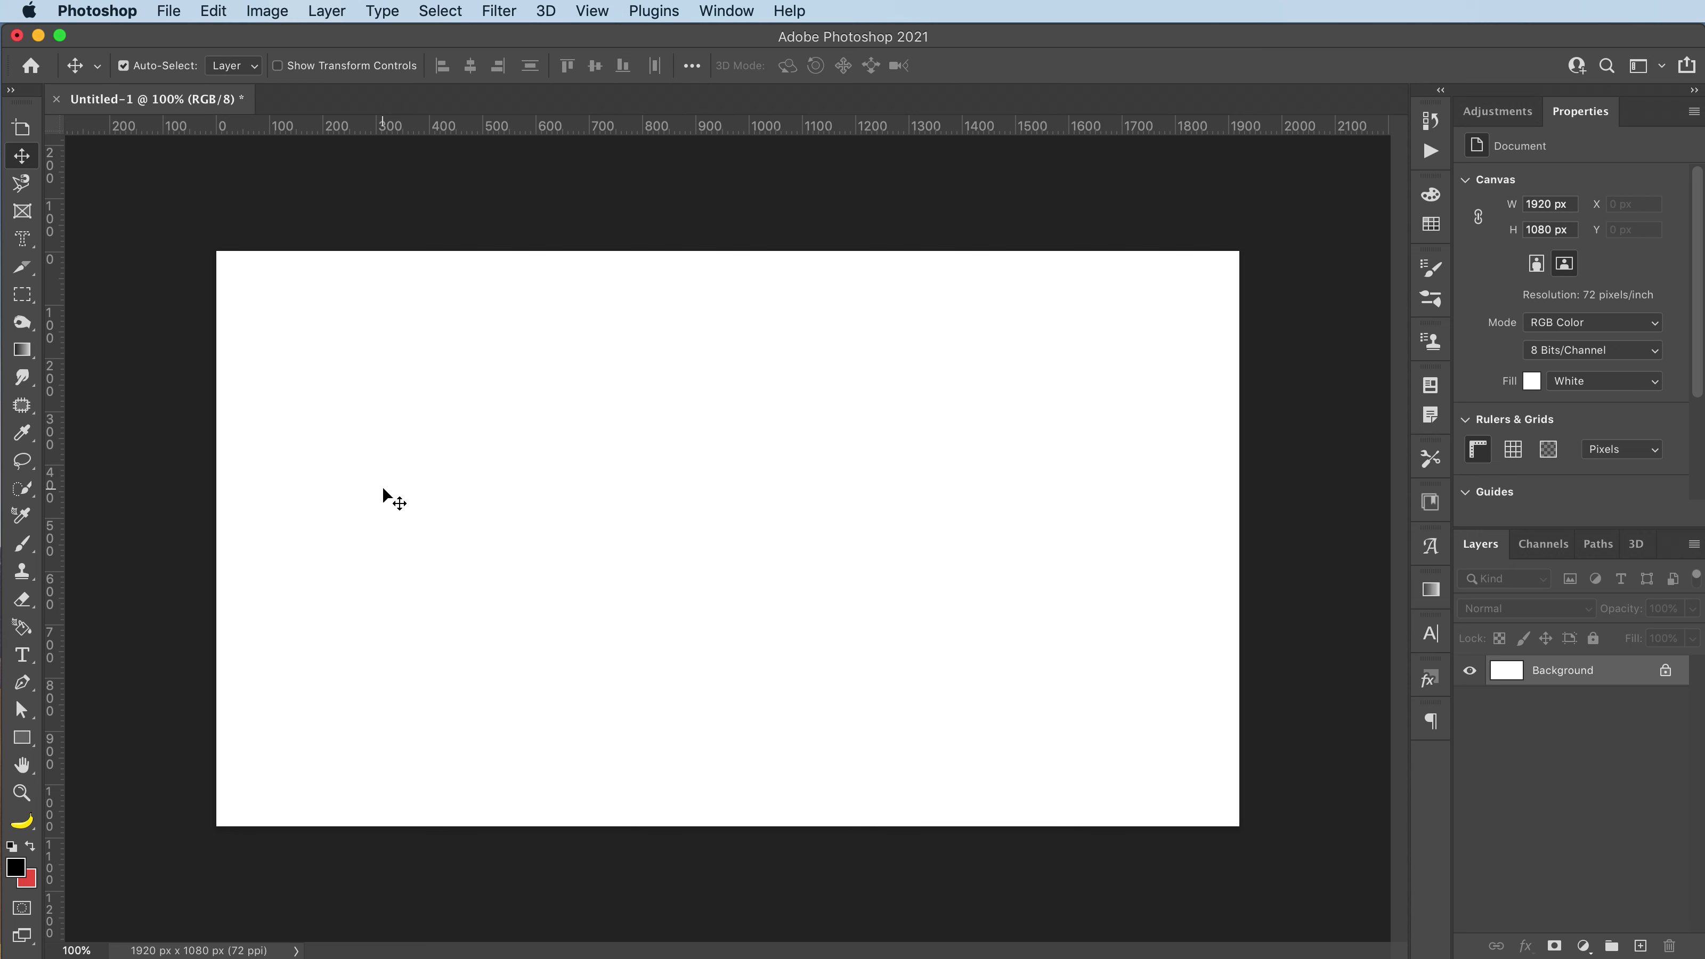
# Type a black 'o' at the canvas centre and scale it to roughly 905 pt.
pyautogui.press('t')
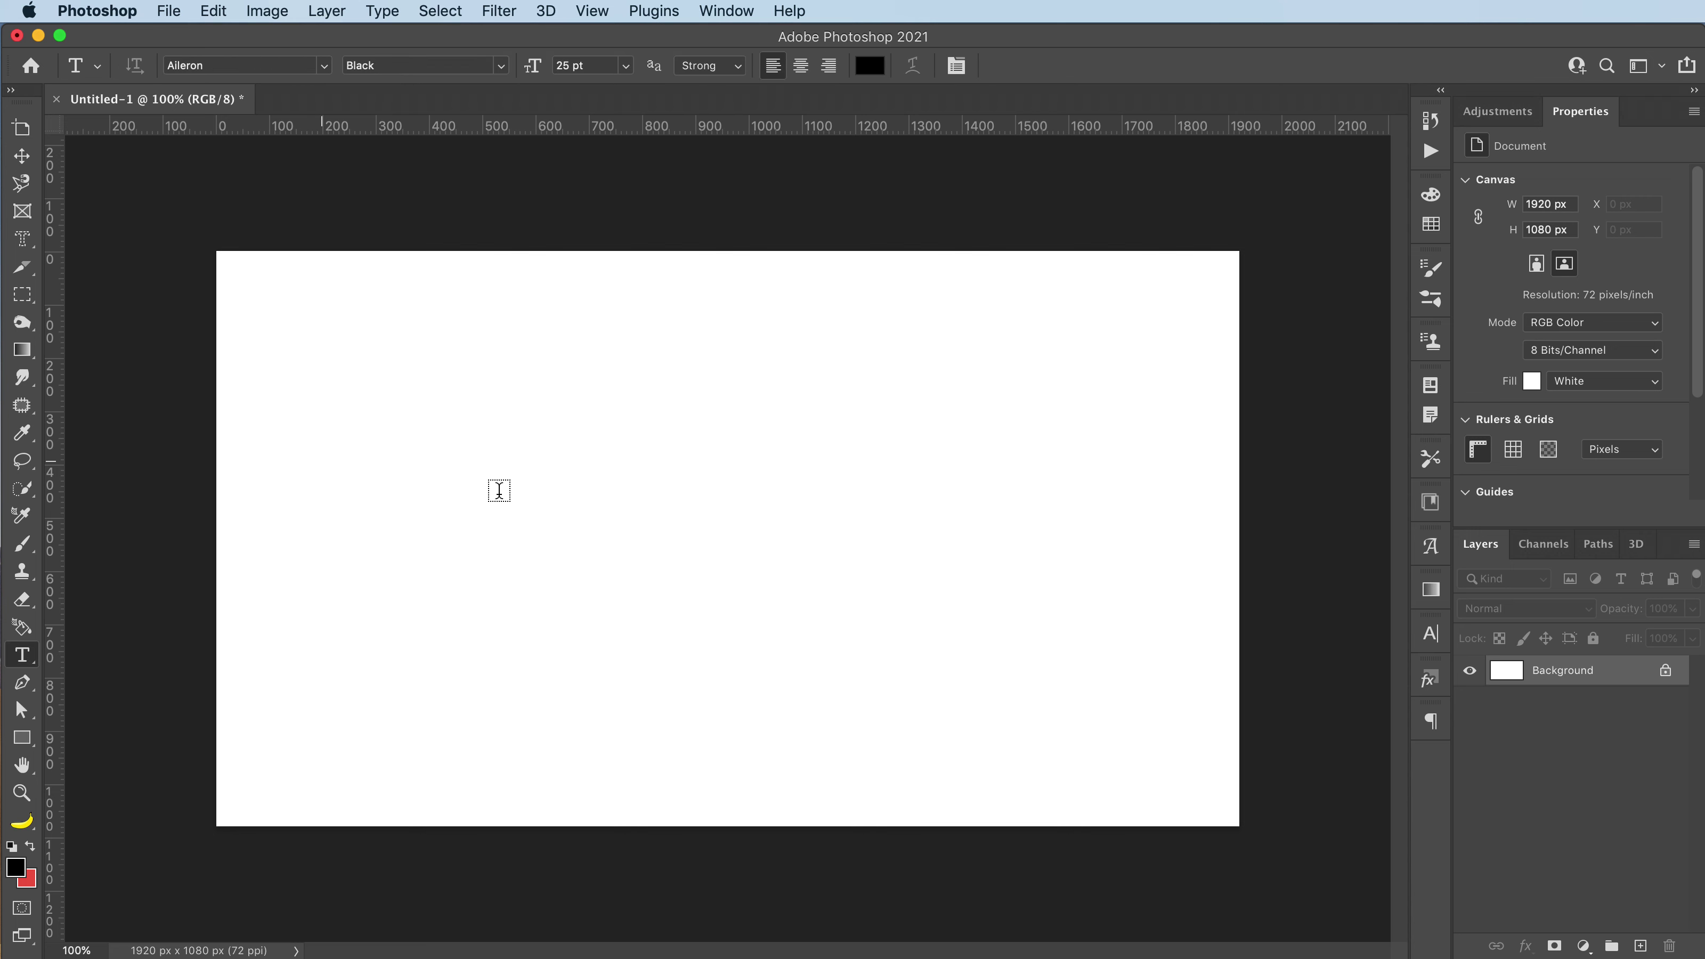
pyautogui.click(694, 539)
pyautogui.write('o')
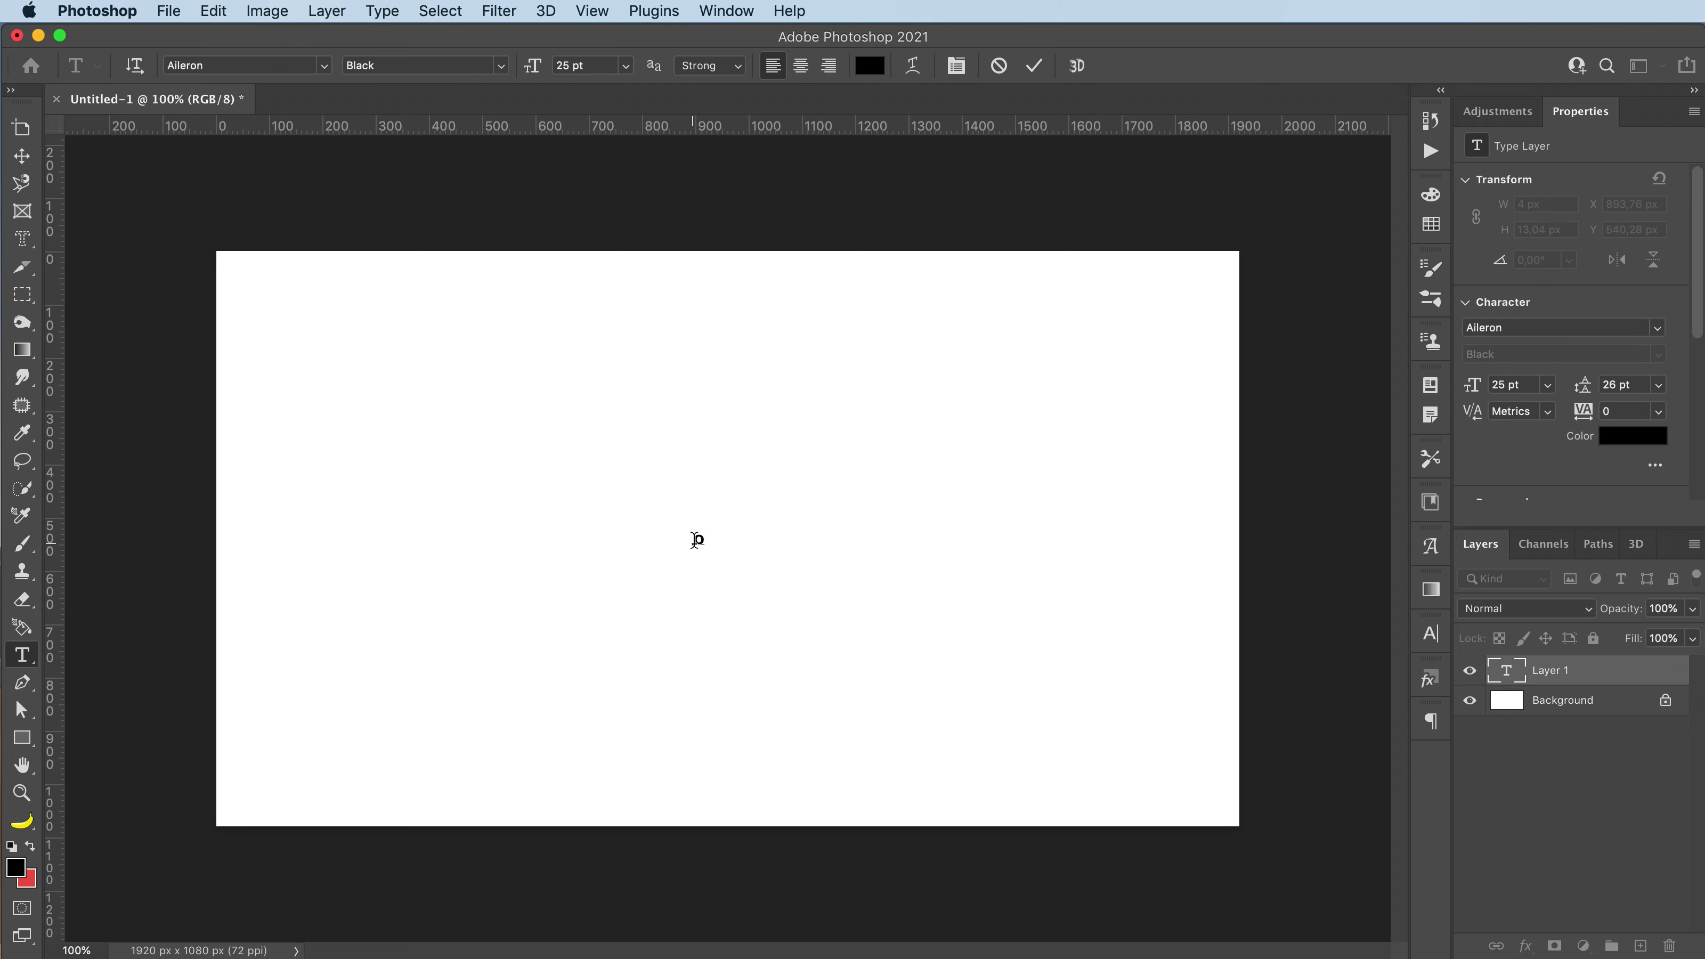
pyautogui.click(22, 156)
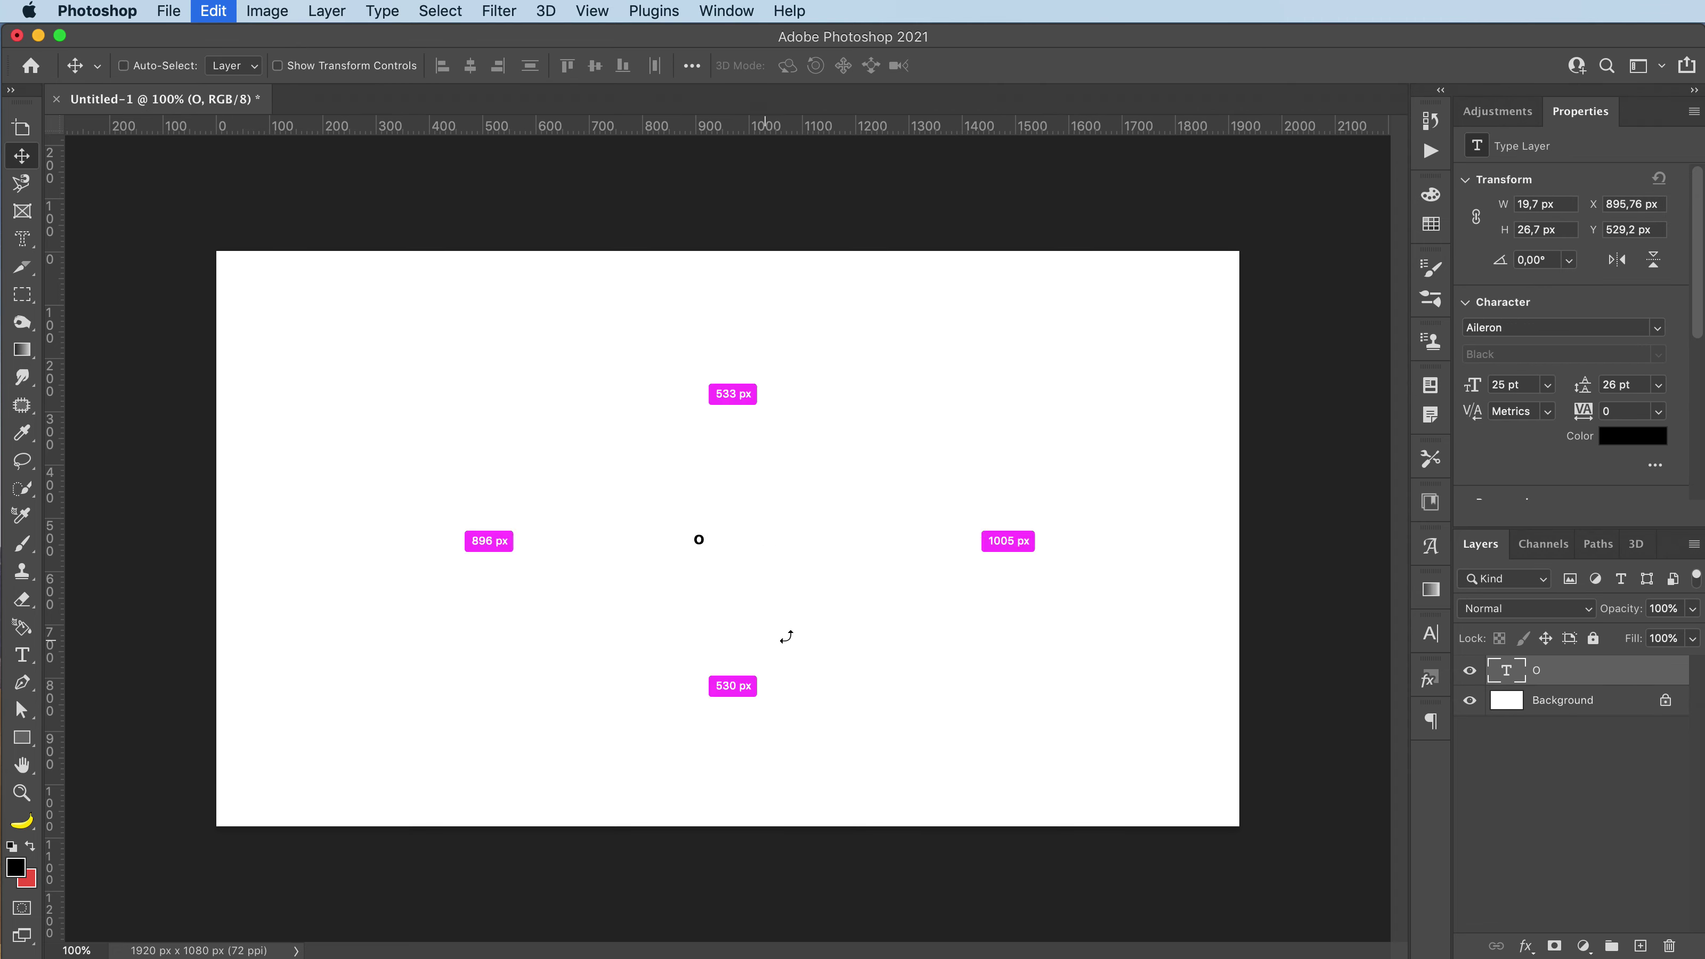
pyautogui.press('super+t')
pyautogui.moveTo(702, 540); pyautogui.dragTo(891, 576)
pyautogui.press('Return')
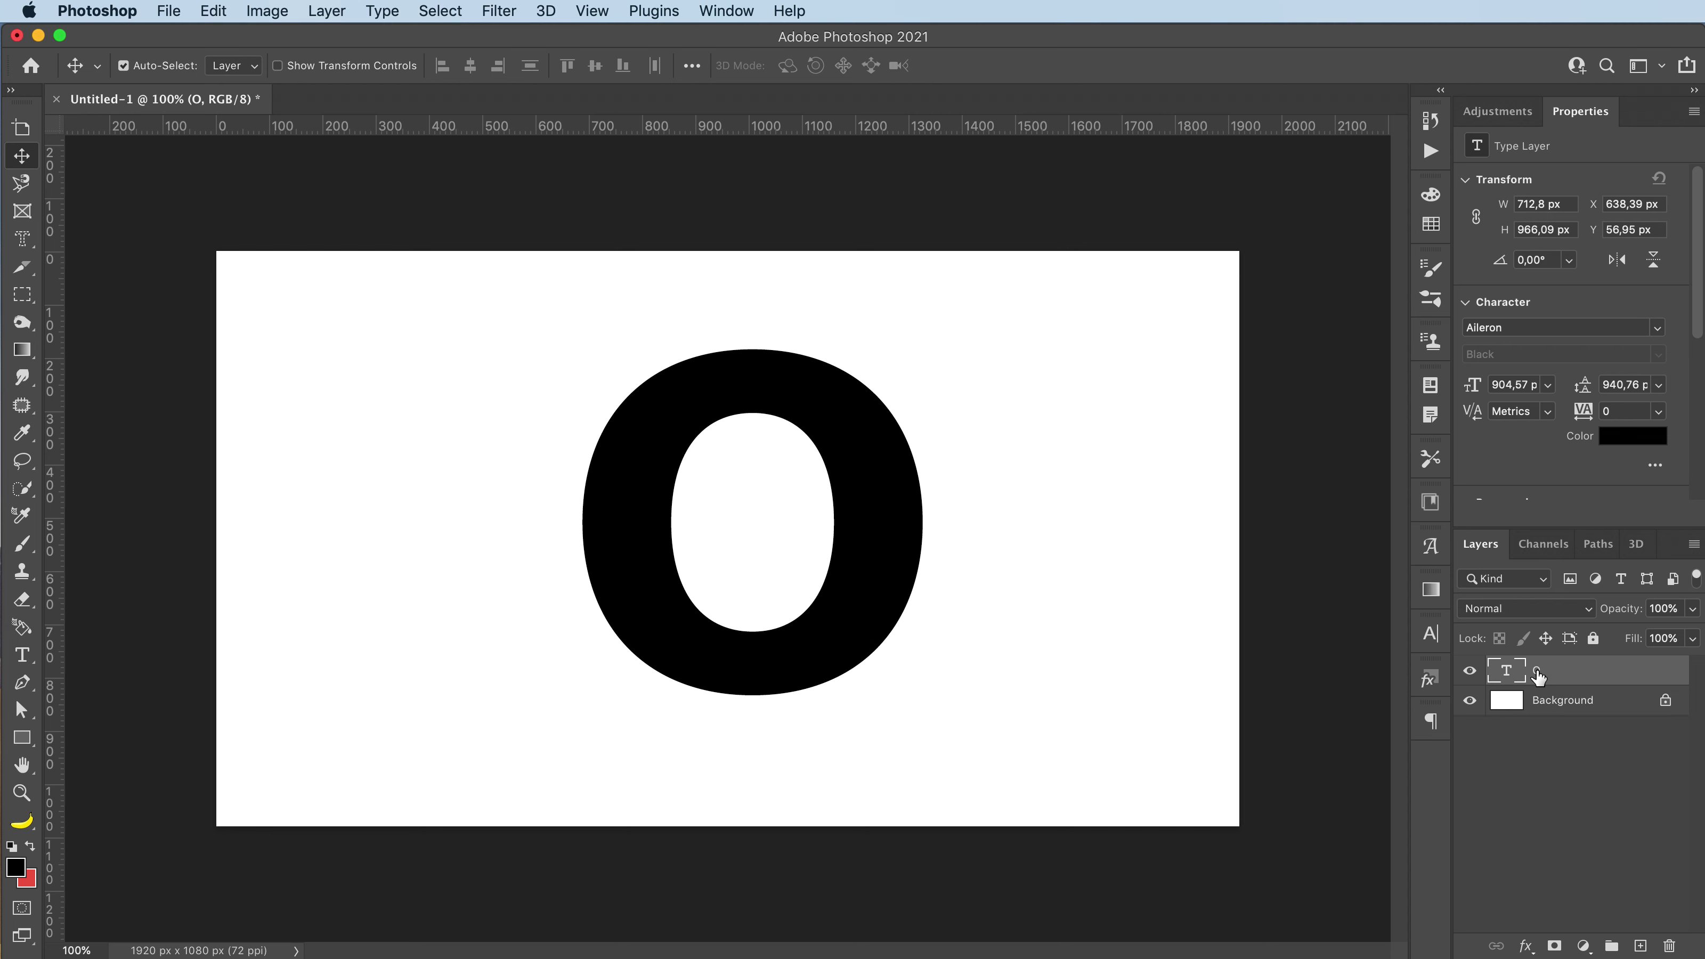
# Duplicate the O type layer twice to get 'O copy' and 'O copy 2' above it.
pyautogui.press('super+j')
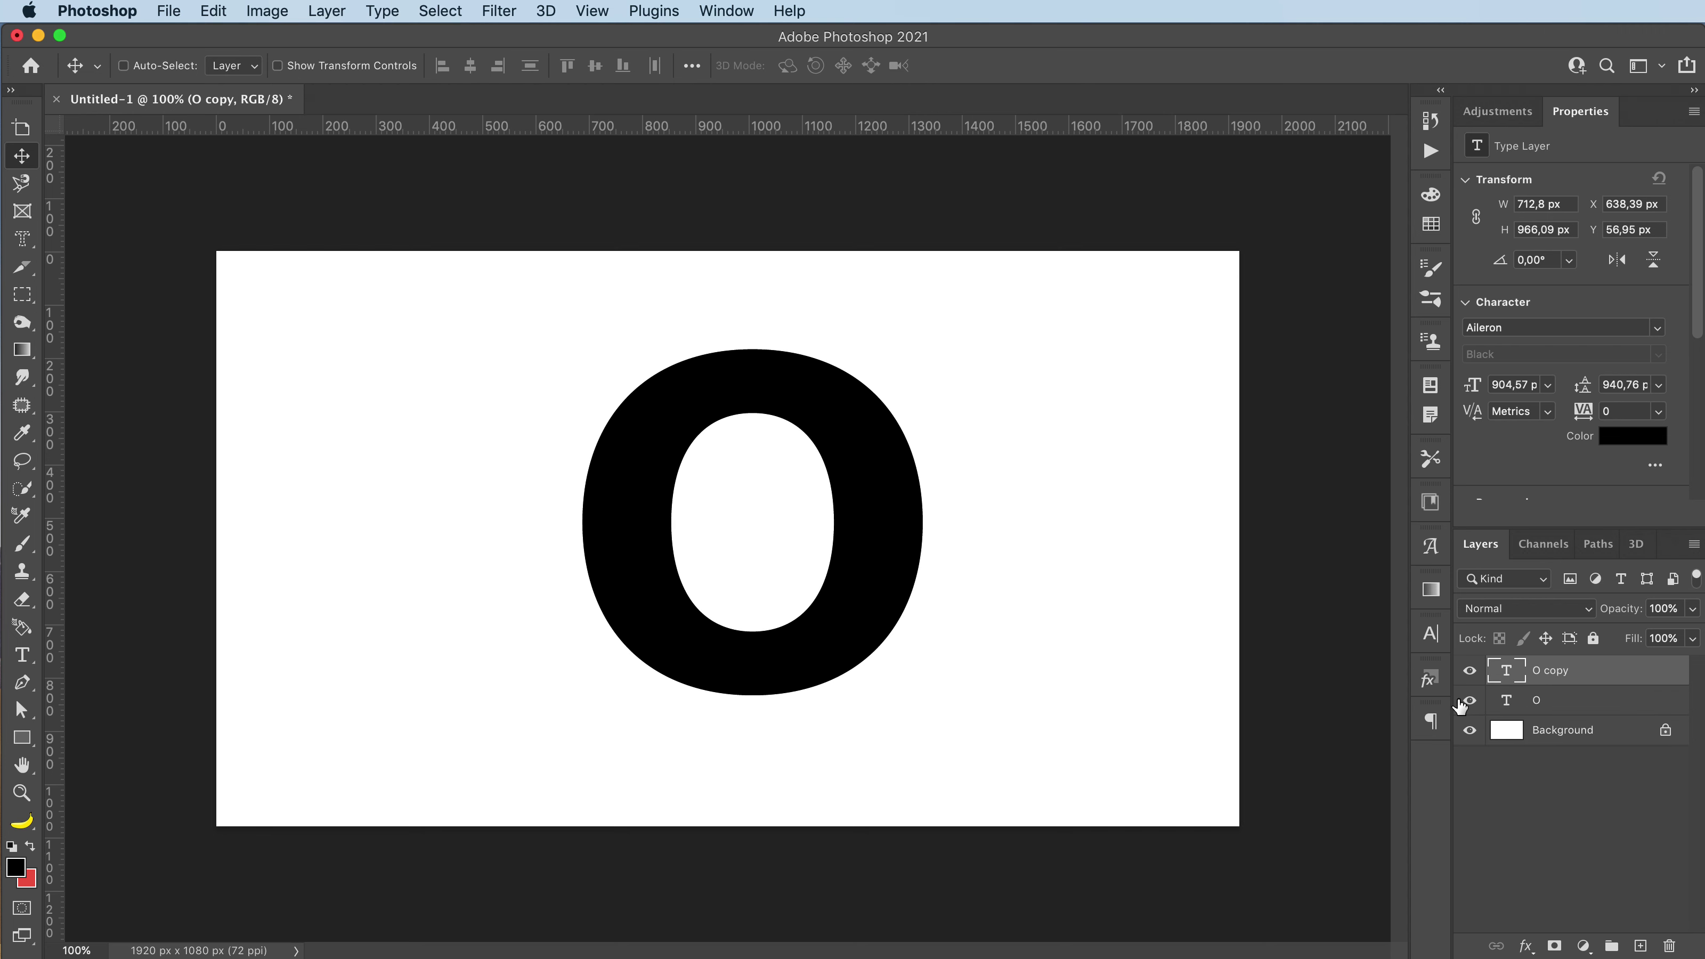
pyautogui.press('super+j')
pyautogui.click(1577, 701)
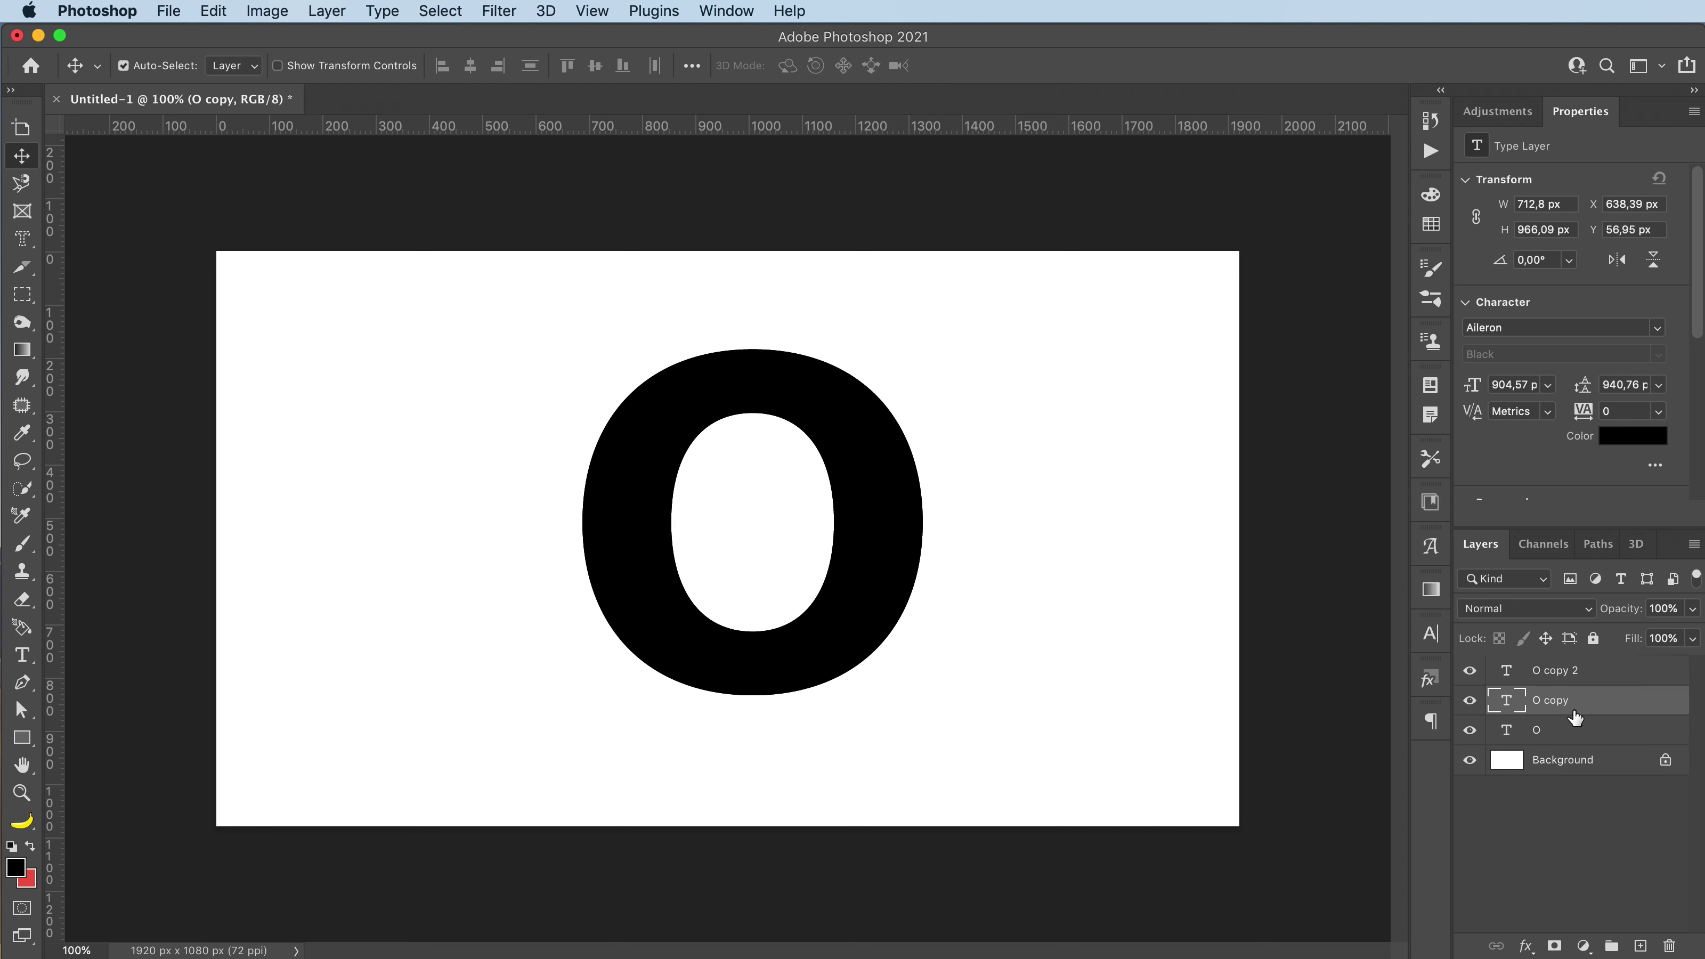
pyautogui.press('super+z')
pyautogui.press('super+z')
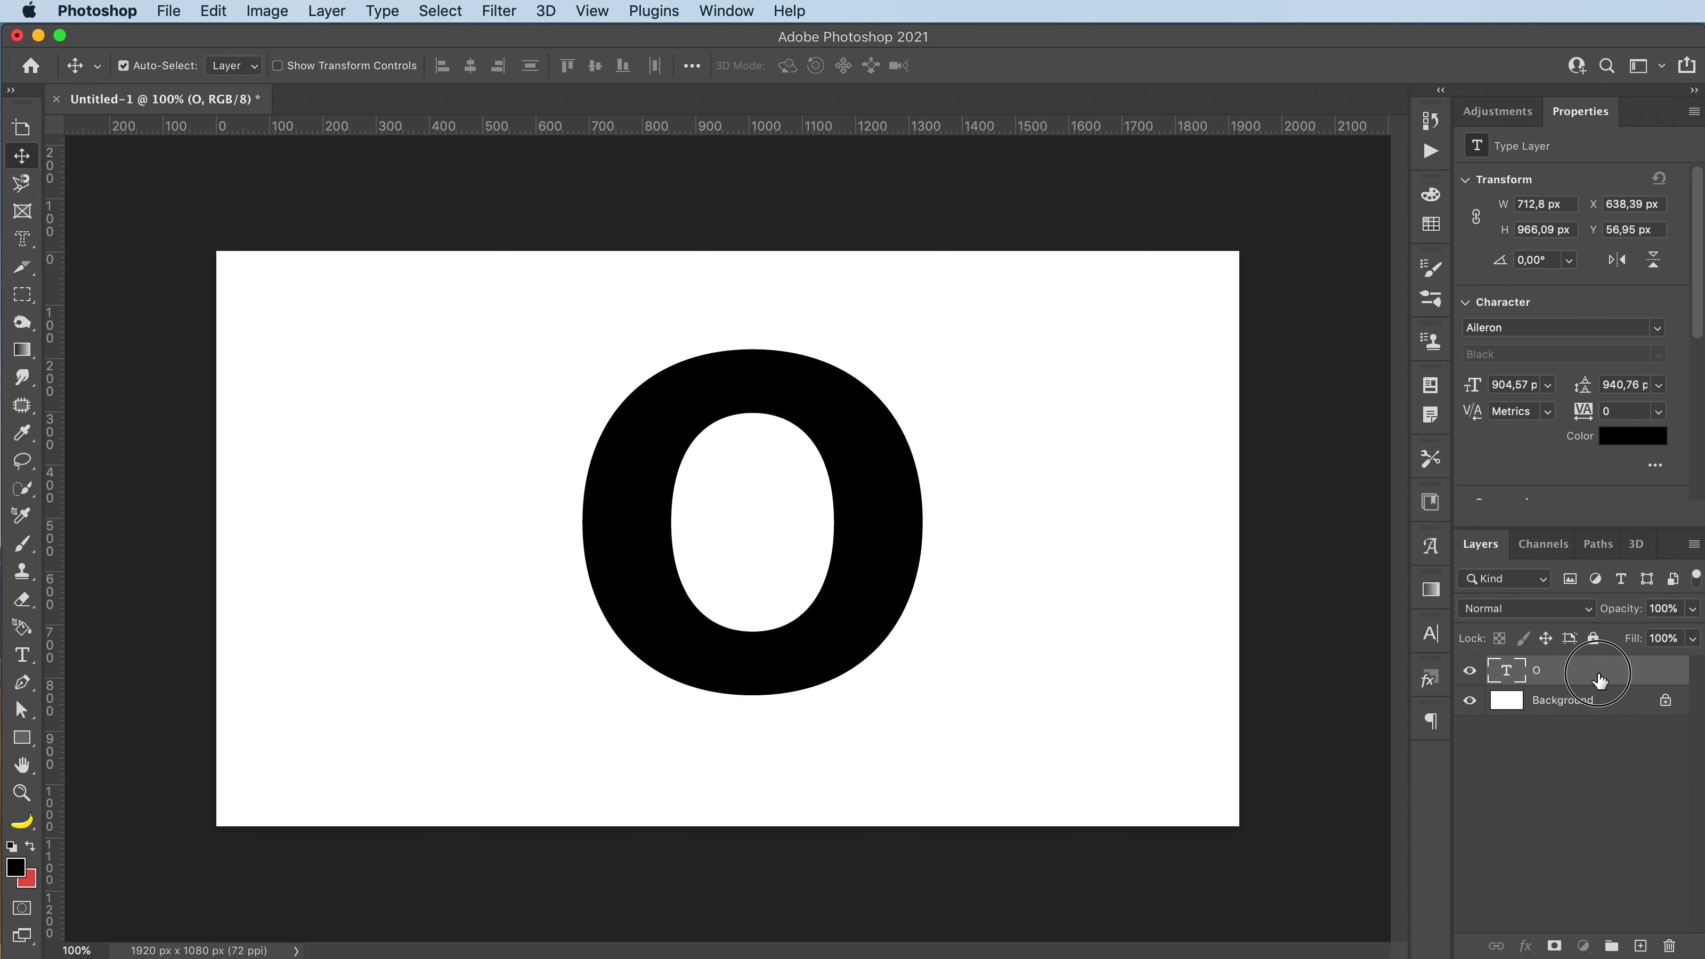
pyautogui.moveTo(1594, 678); pyautogui.dragTo(1640, 945)
pyautogui.moveTo(1578, 675); pyautogui.dragTo(1639, 945)
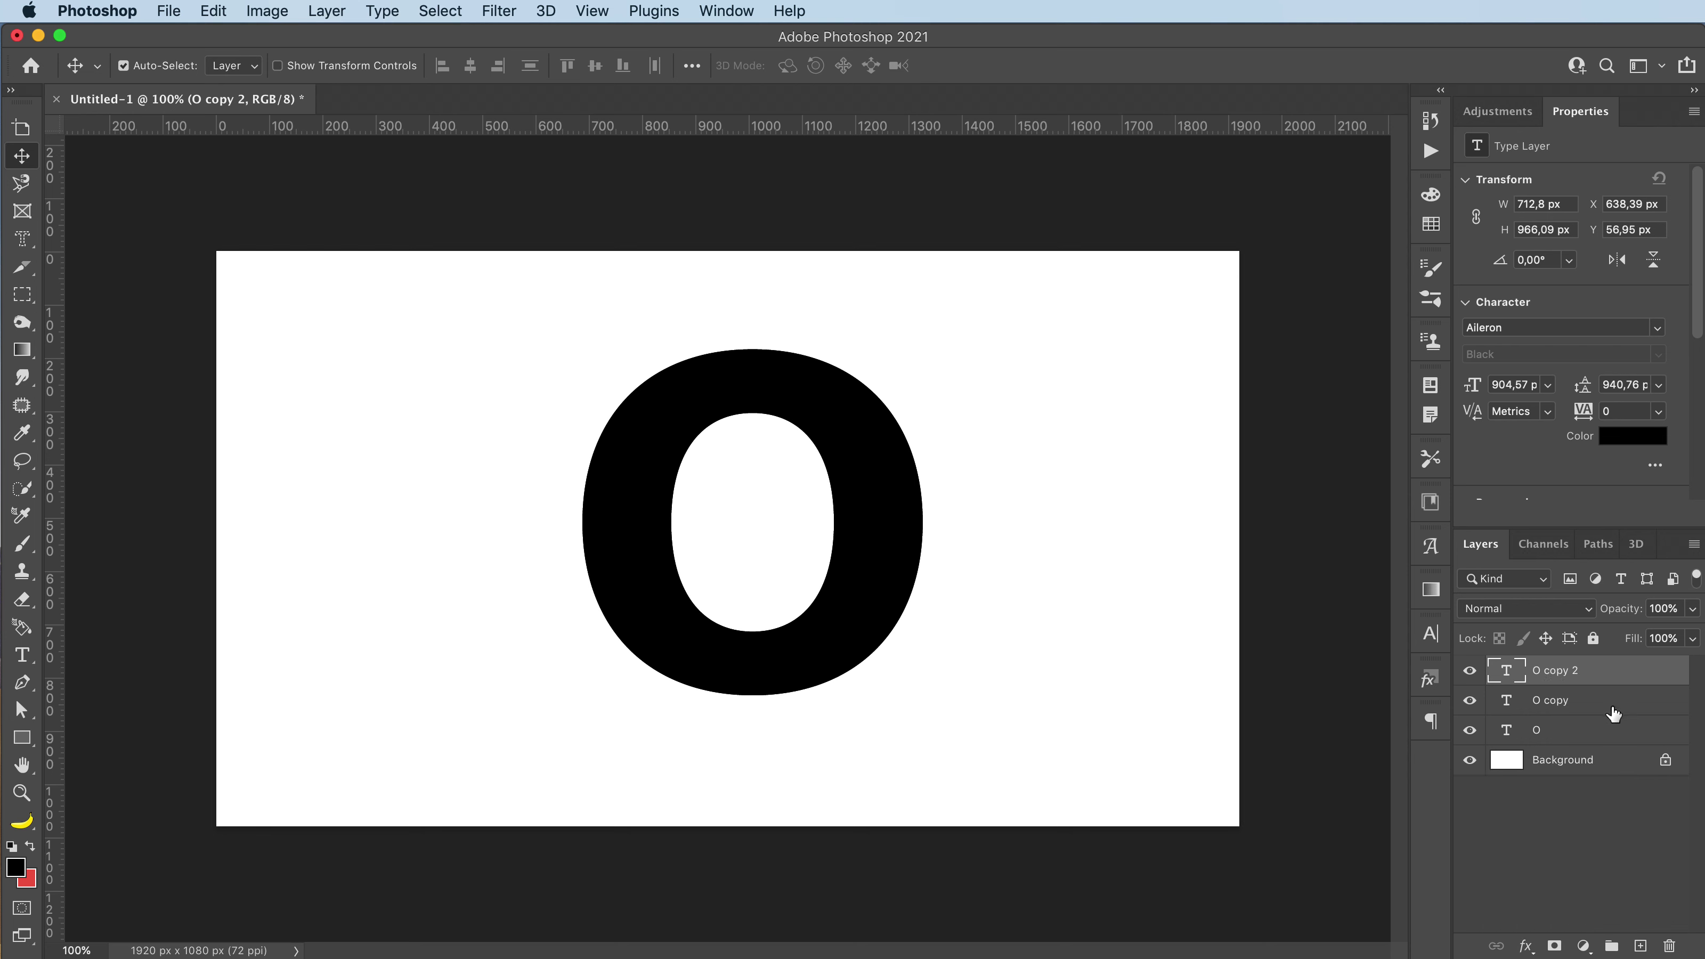
# Uncheck the R and G channels in O copy 2's Blending Options so only blue blends.
pyautogui.doubleClick(1641, 677)
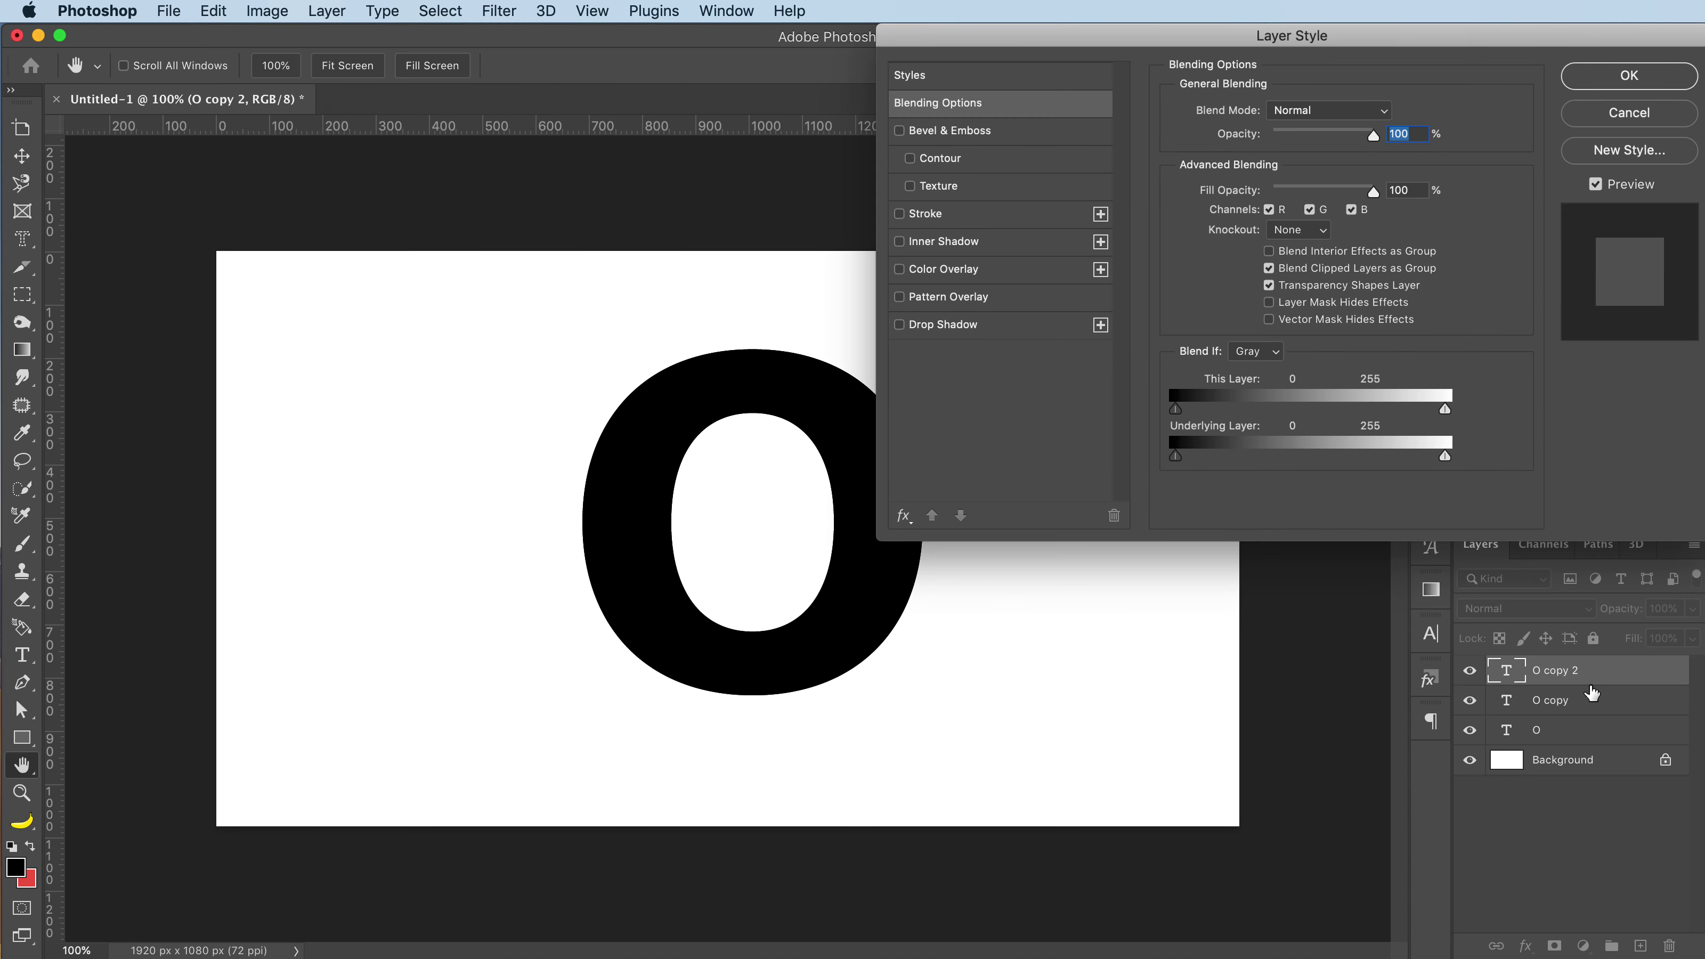
pyautogui.click(1268, 211)
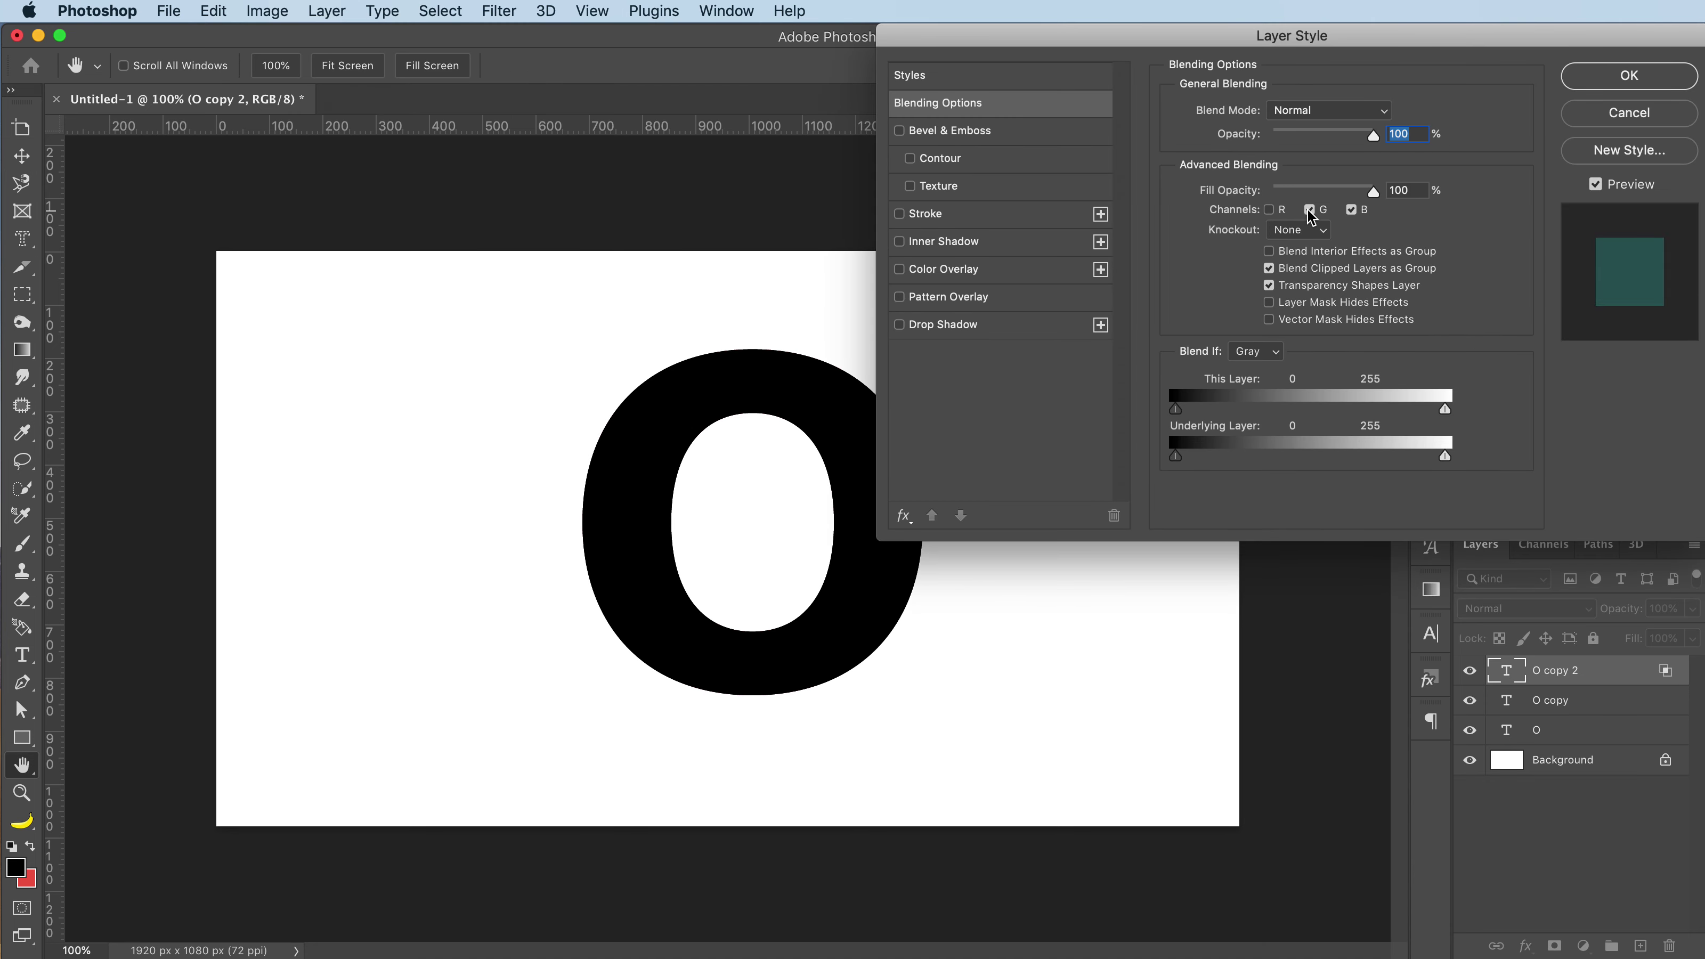
pyautogui.click(1310, 211)
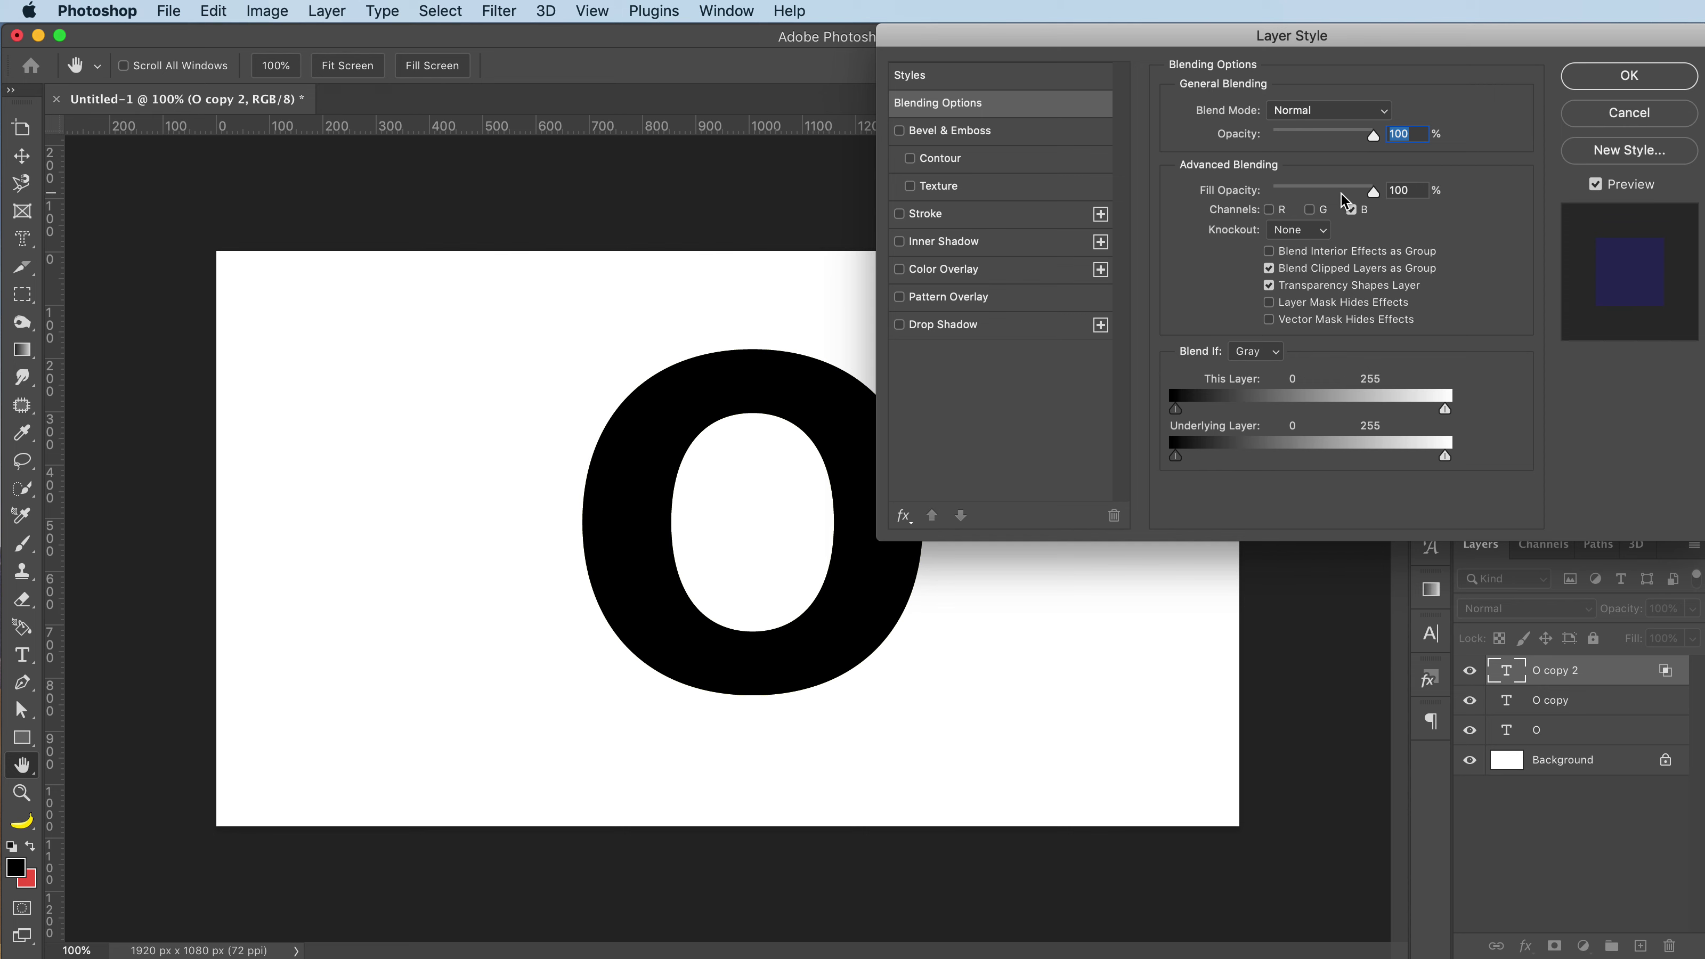
pyautogui.click(1583, 82)
# Uncheck the B and R channels in O copy's Blending Options so only green blends.
pyautogui.doubleClick(1601, 706)
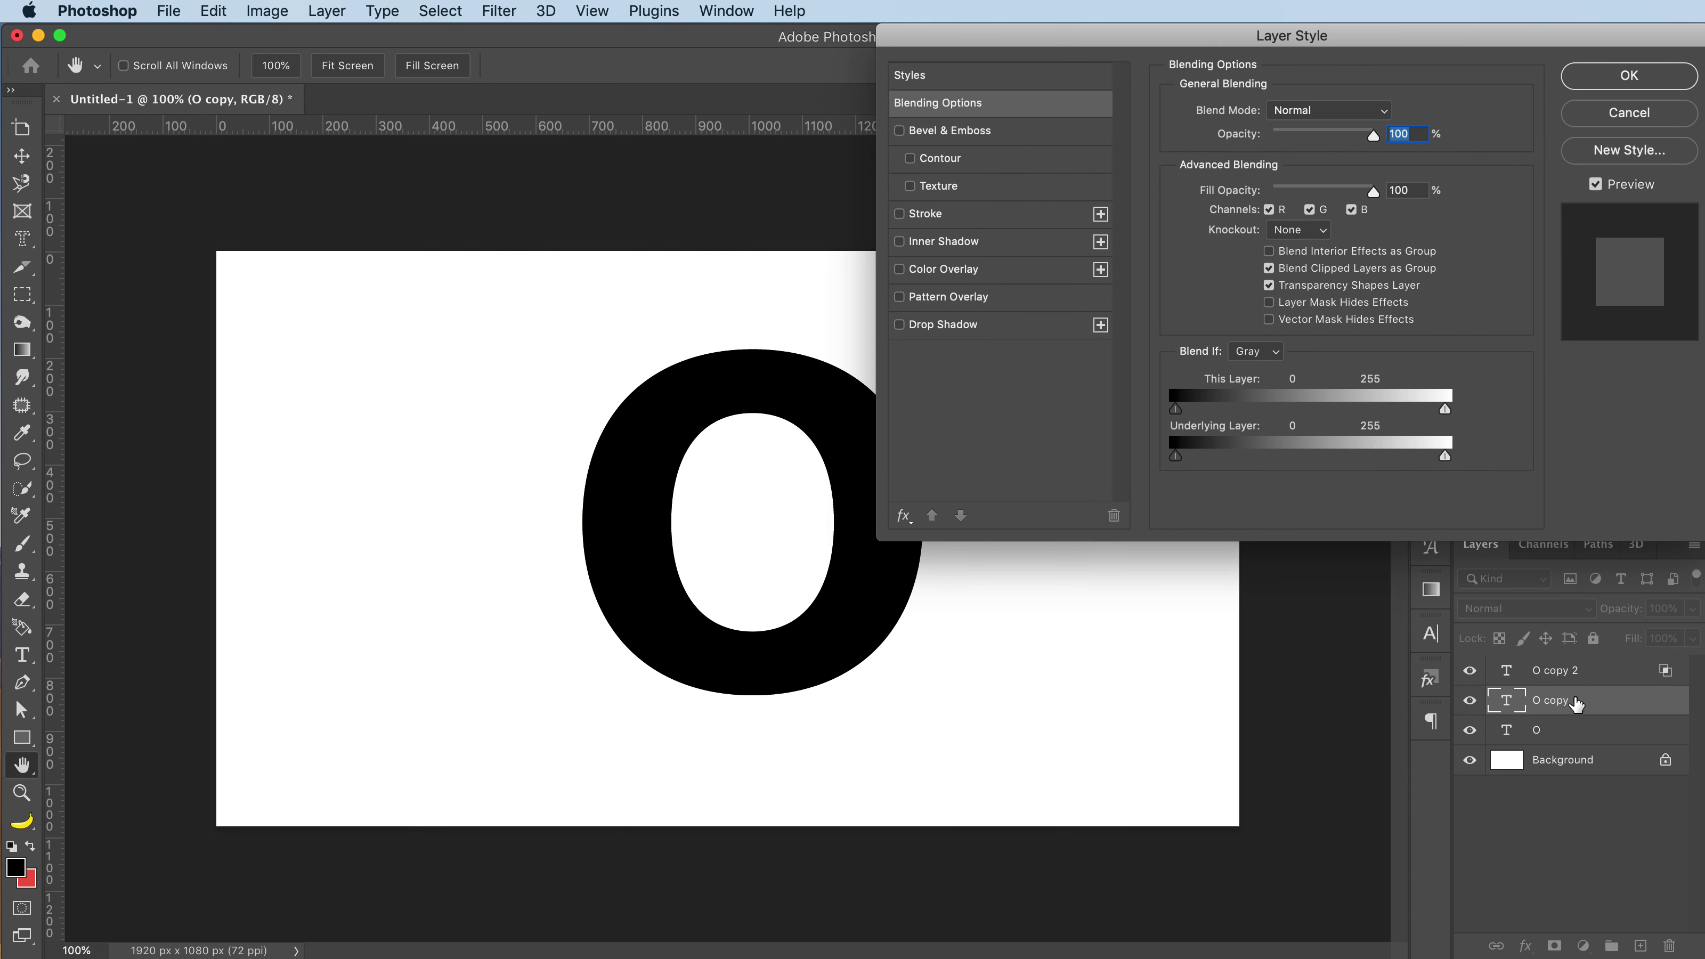
pyautogui.click(1351, 210)
pyautogui.click(1269, 211)
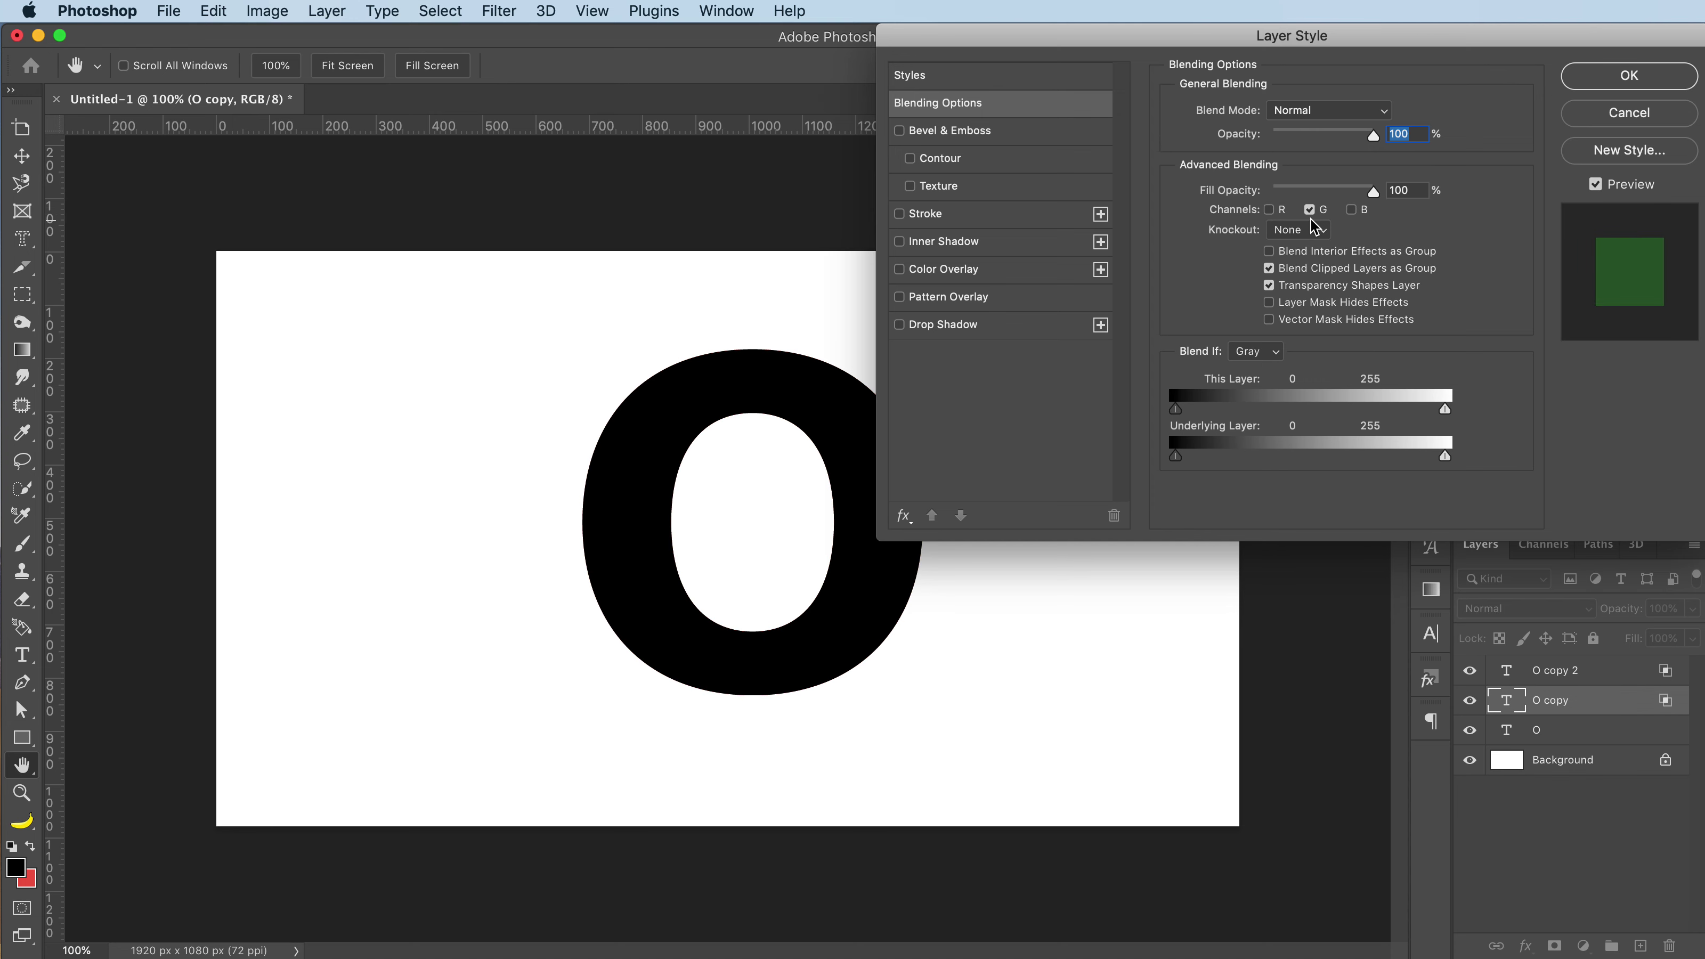
pyautogui.click(1654, 83)
# Exclude the G channel from the O layer's blending.
pyautogui.doubleClick(1600, 730)
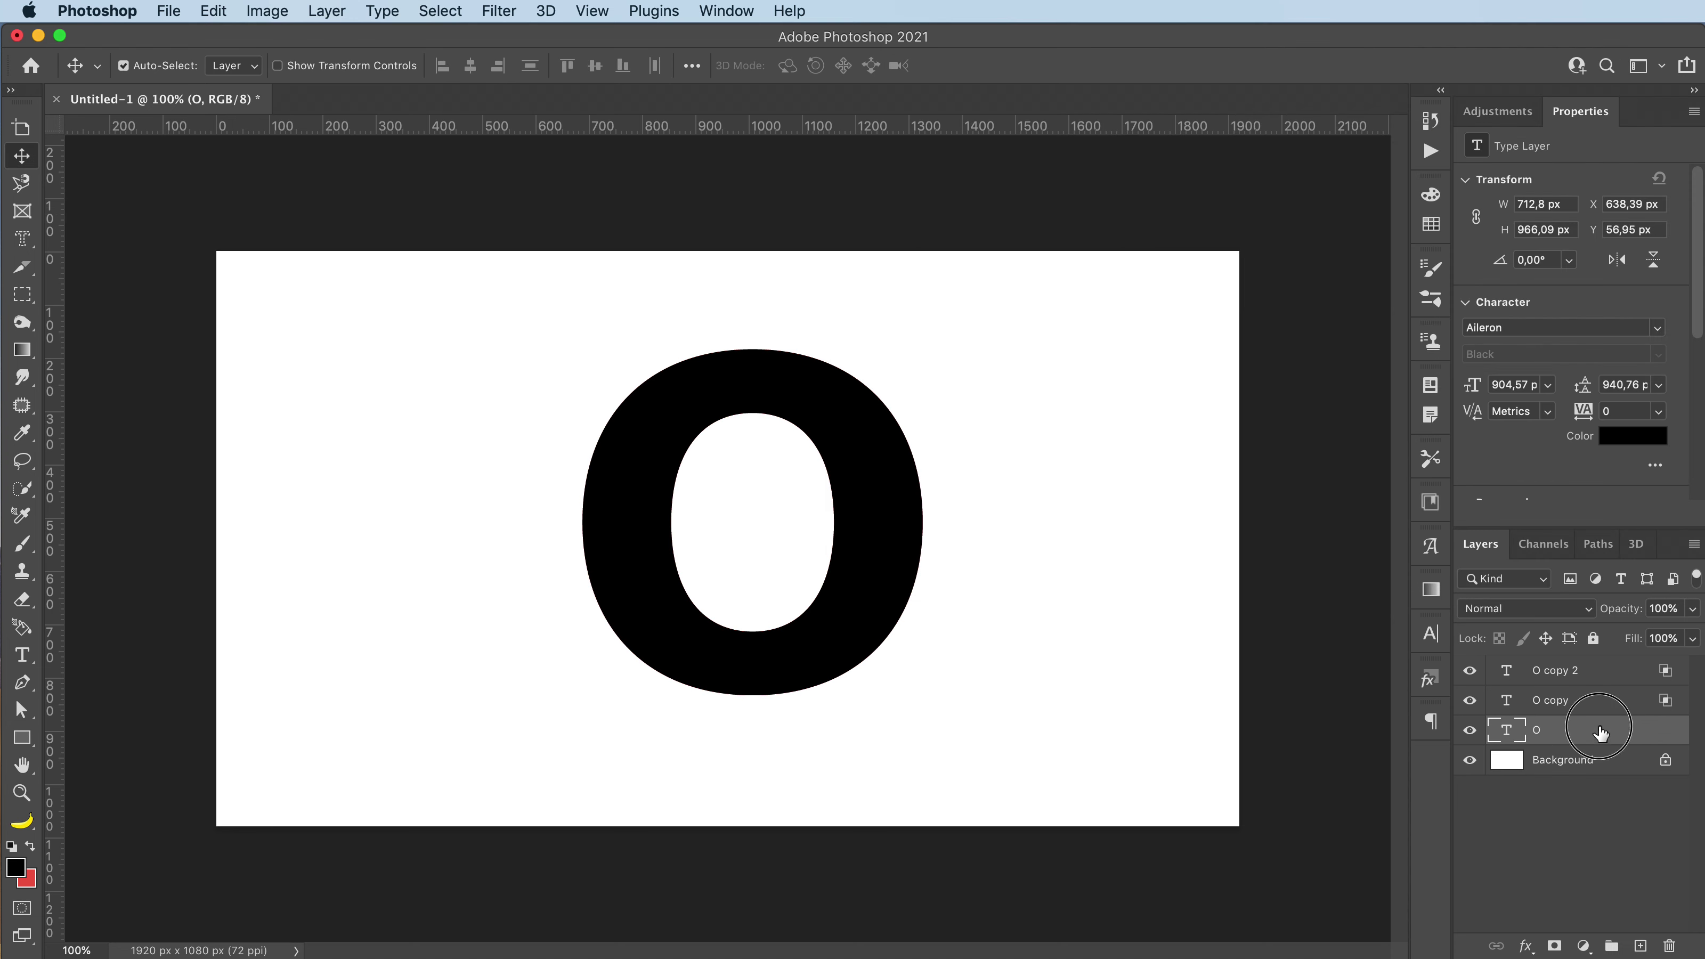
pyautogui.click(1309, 209)
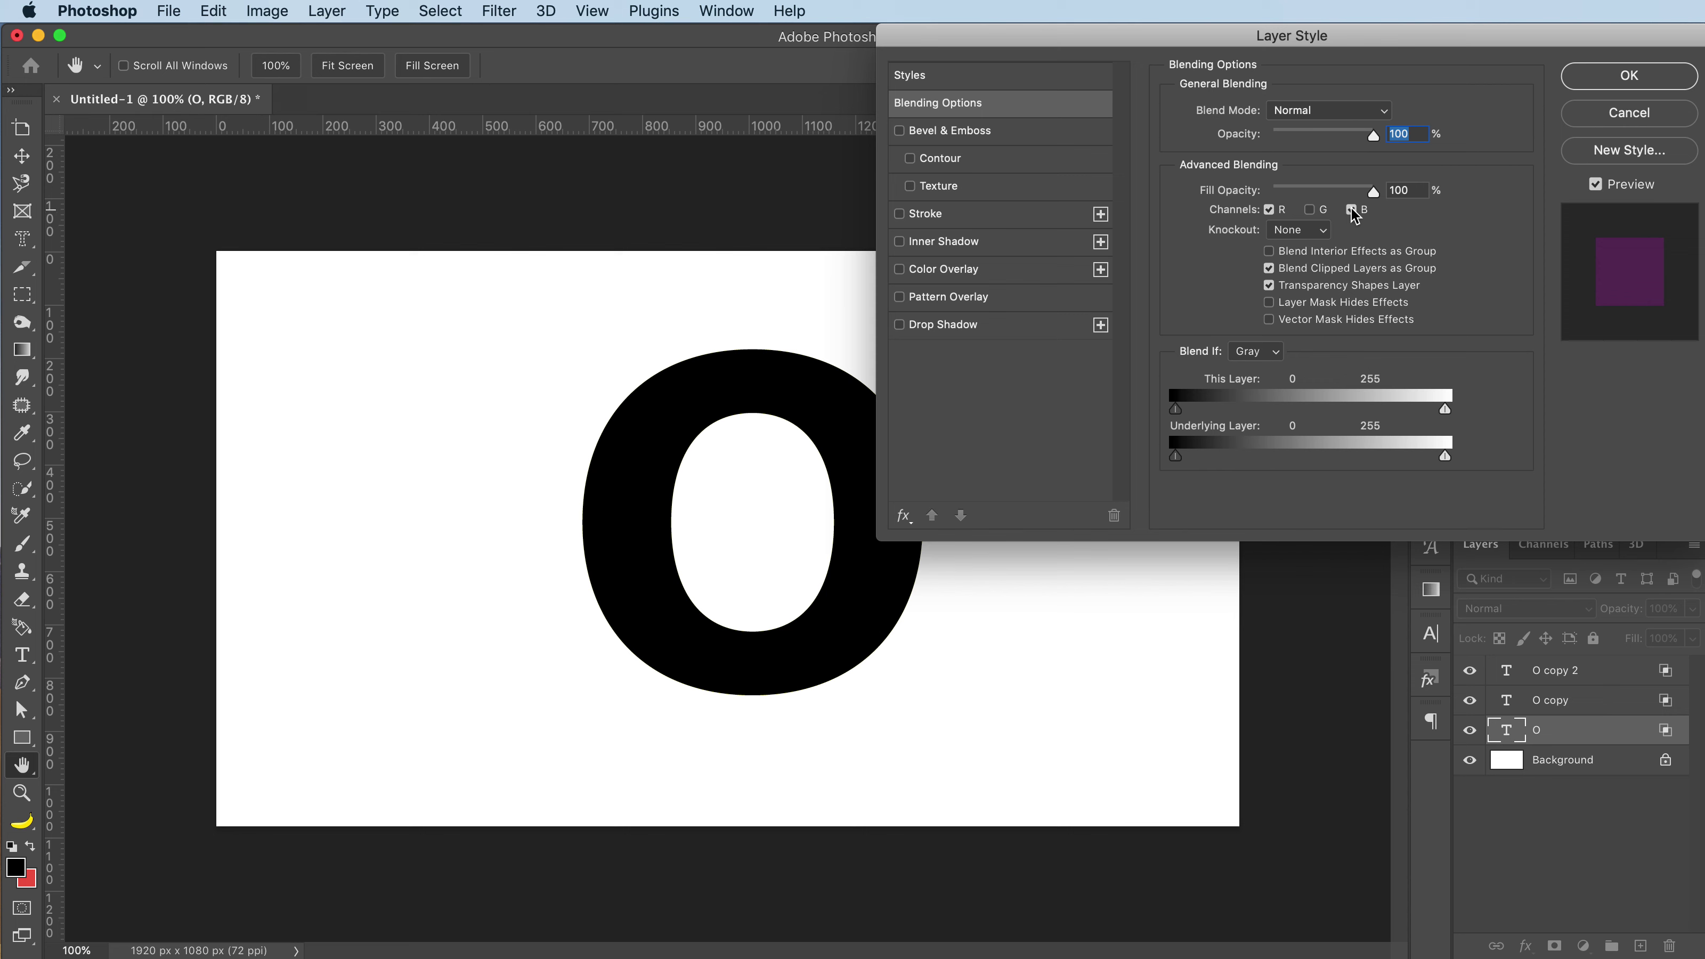
pyautogui.click(1598, 75)
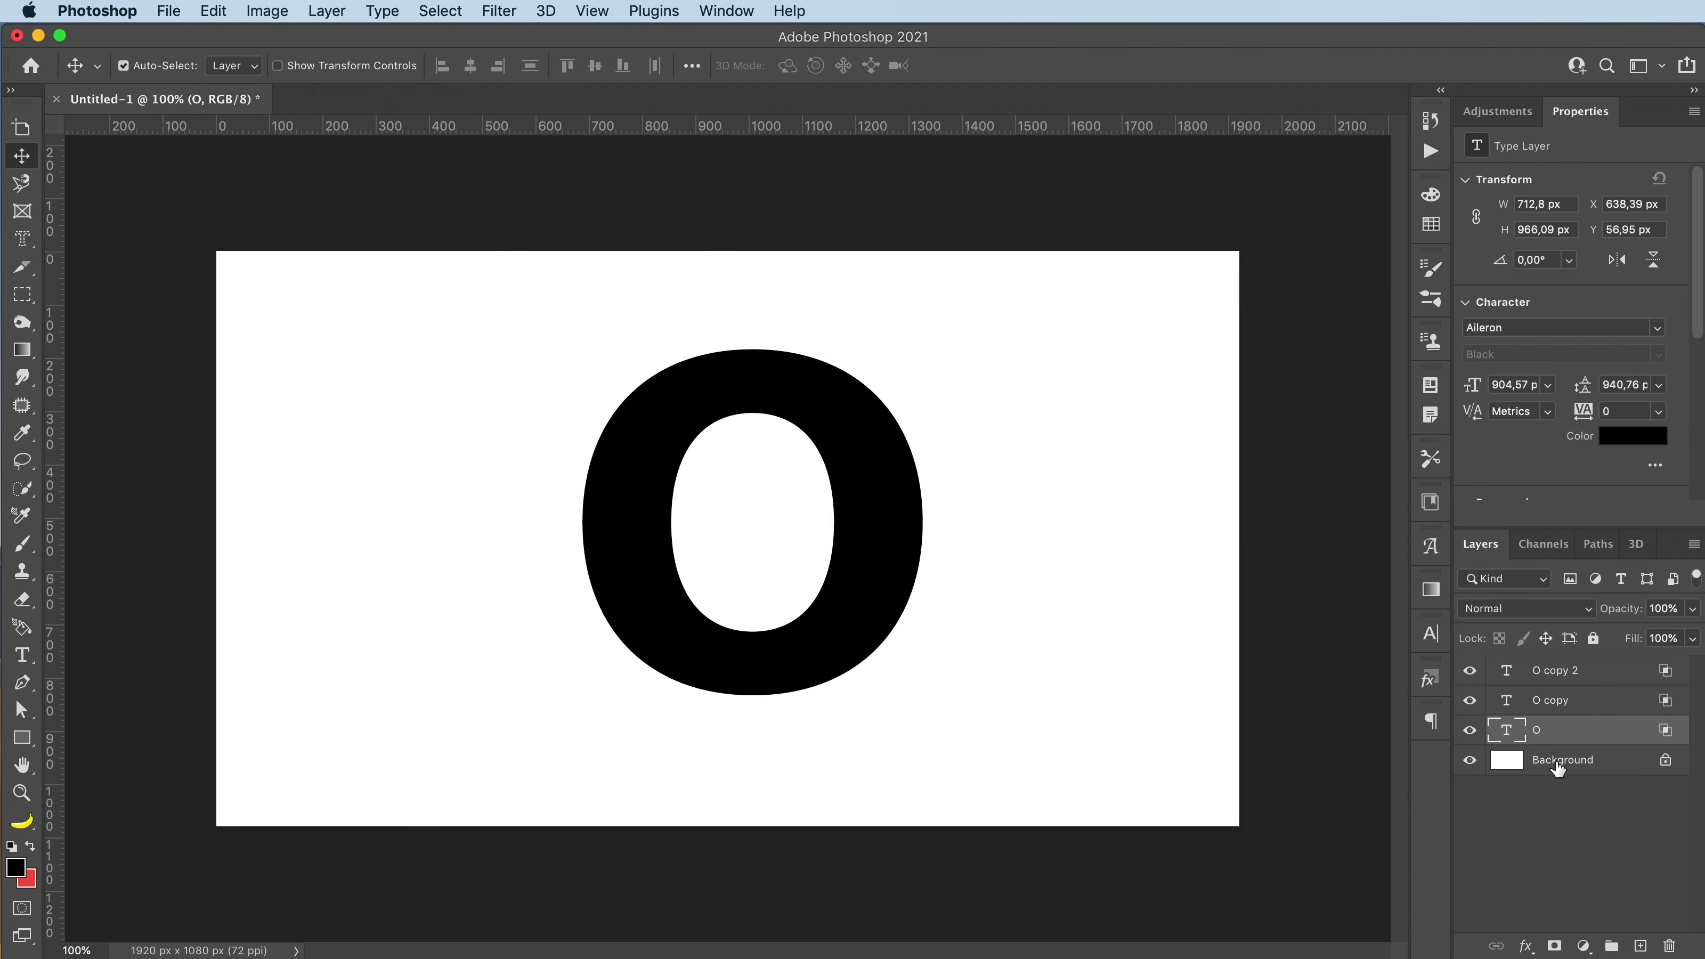
pyautogui.click(1587, 706)
# Test-offset O copy 2 and O copy to preview the colour split, then undo the offset.
pyautogui.click(1590, 672)
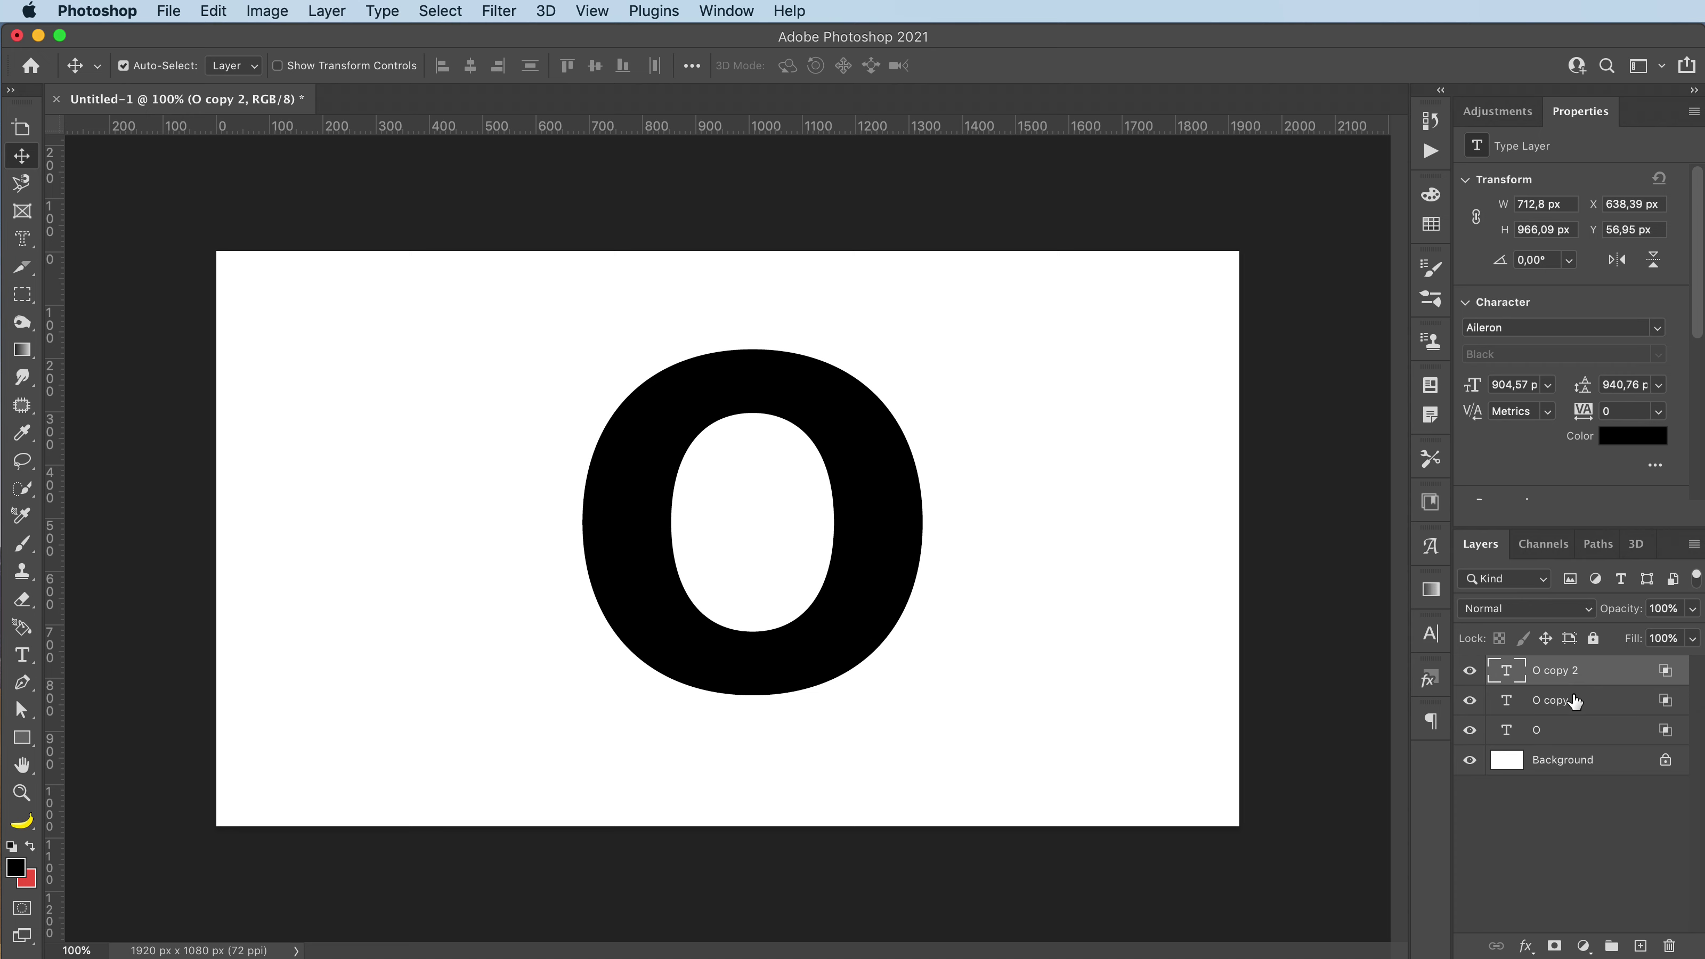
pyautogui.moveTo(641, 611); pyautogui.dragTo(881, 679)
pyautogui.click(675, 672)
pyautogui.moveTo(675, 671); pyautogui.dragTo(443, 710)
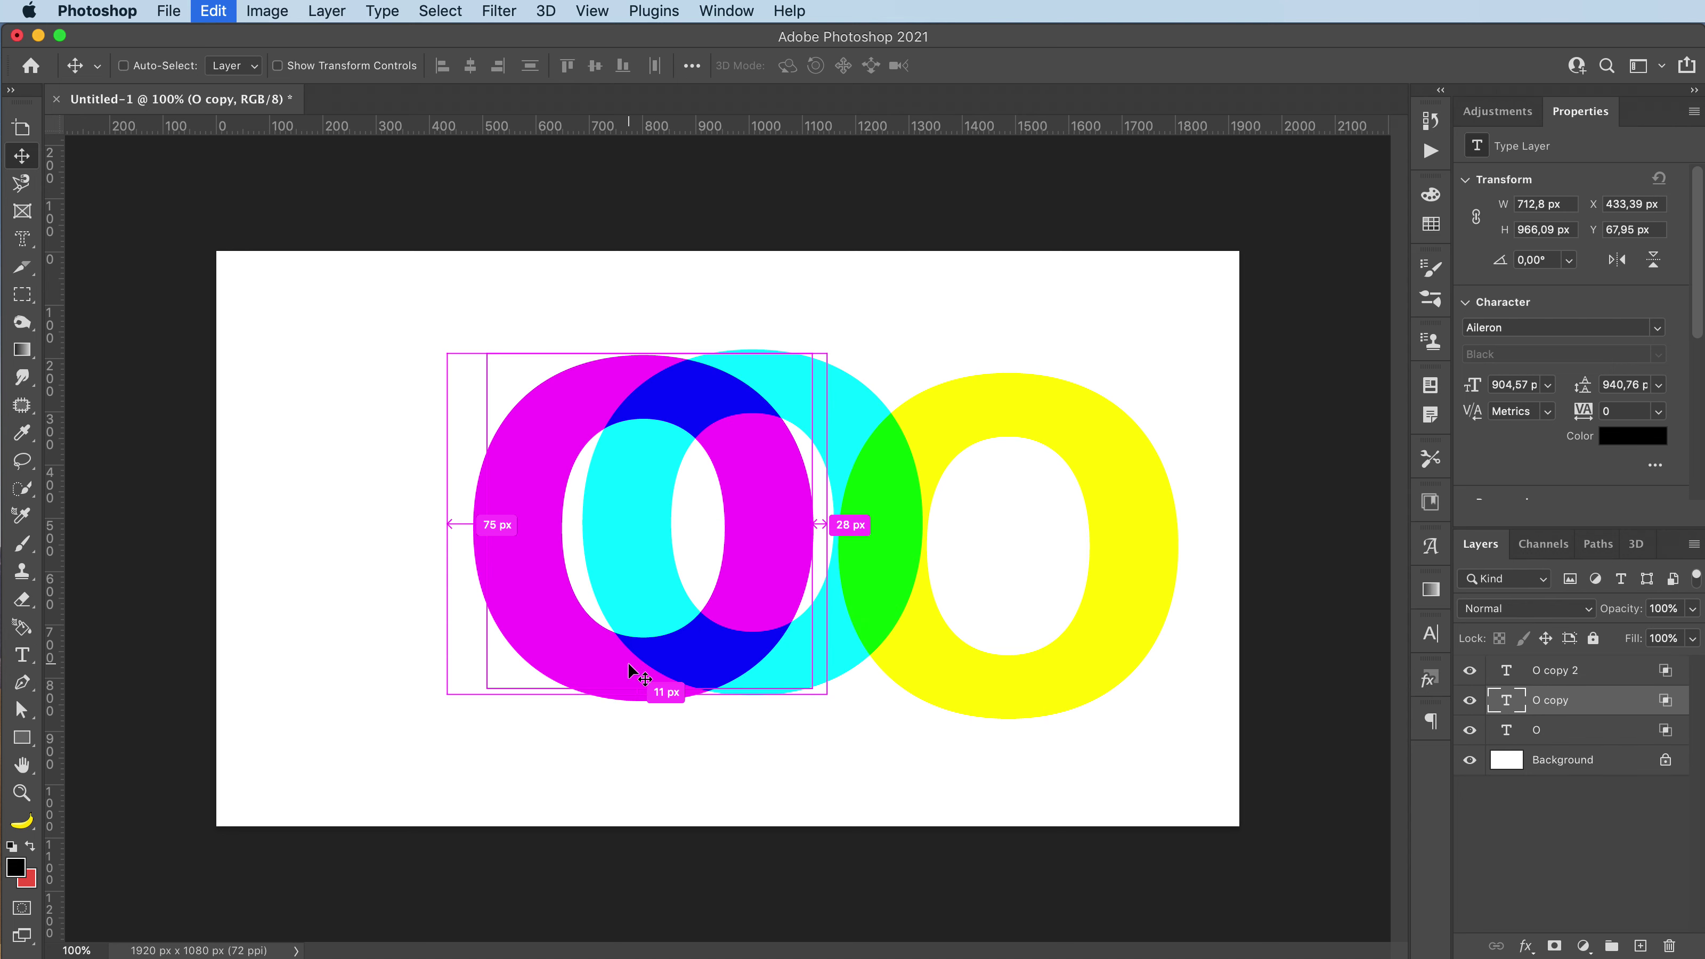
pyautogui.press('super+z')
pyautogui.press('super+z')
# Rasterize all three O type layers, leaving only O copy 2 selected.
pyautogui.click(1597, 675)
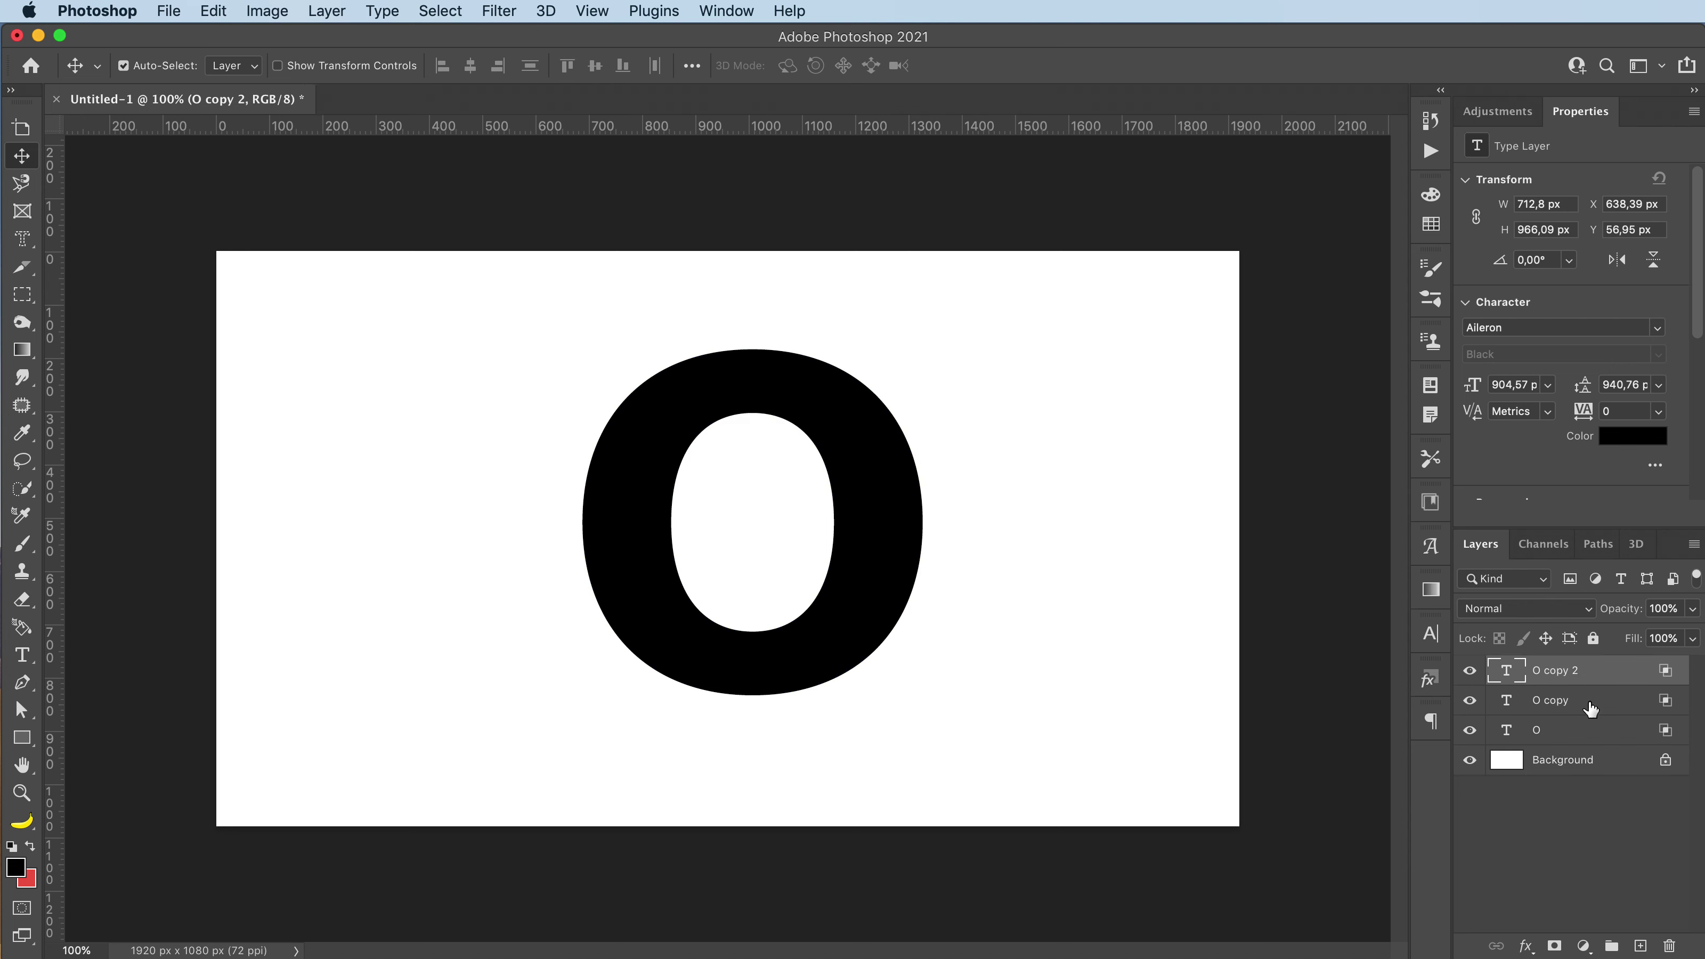
pyautogui.keyDown('shift'); pyautogui.click(1580, 737); pyautogui.keyUp('shift')
pyautogui.rightClick(1574, 709)
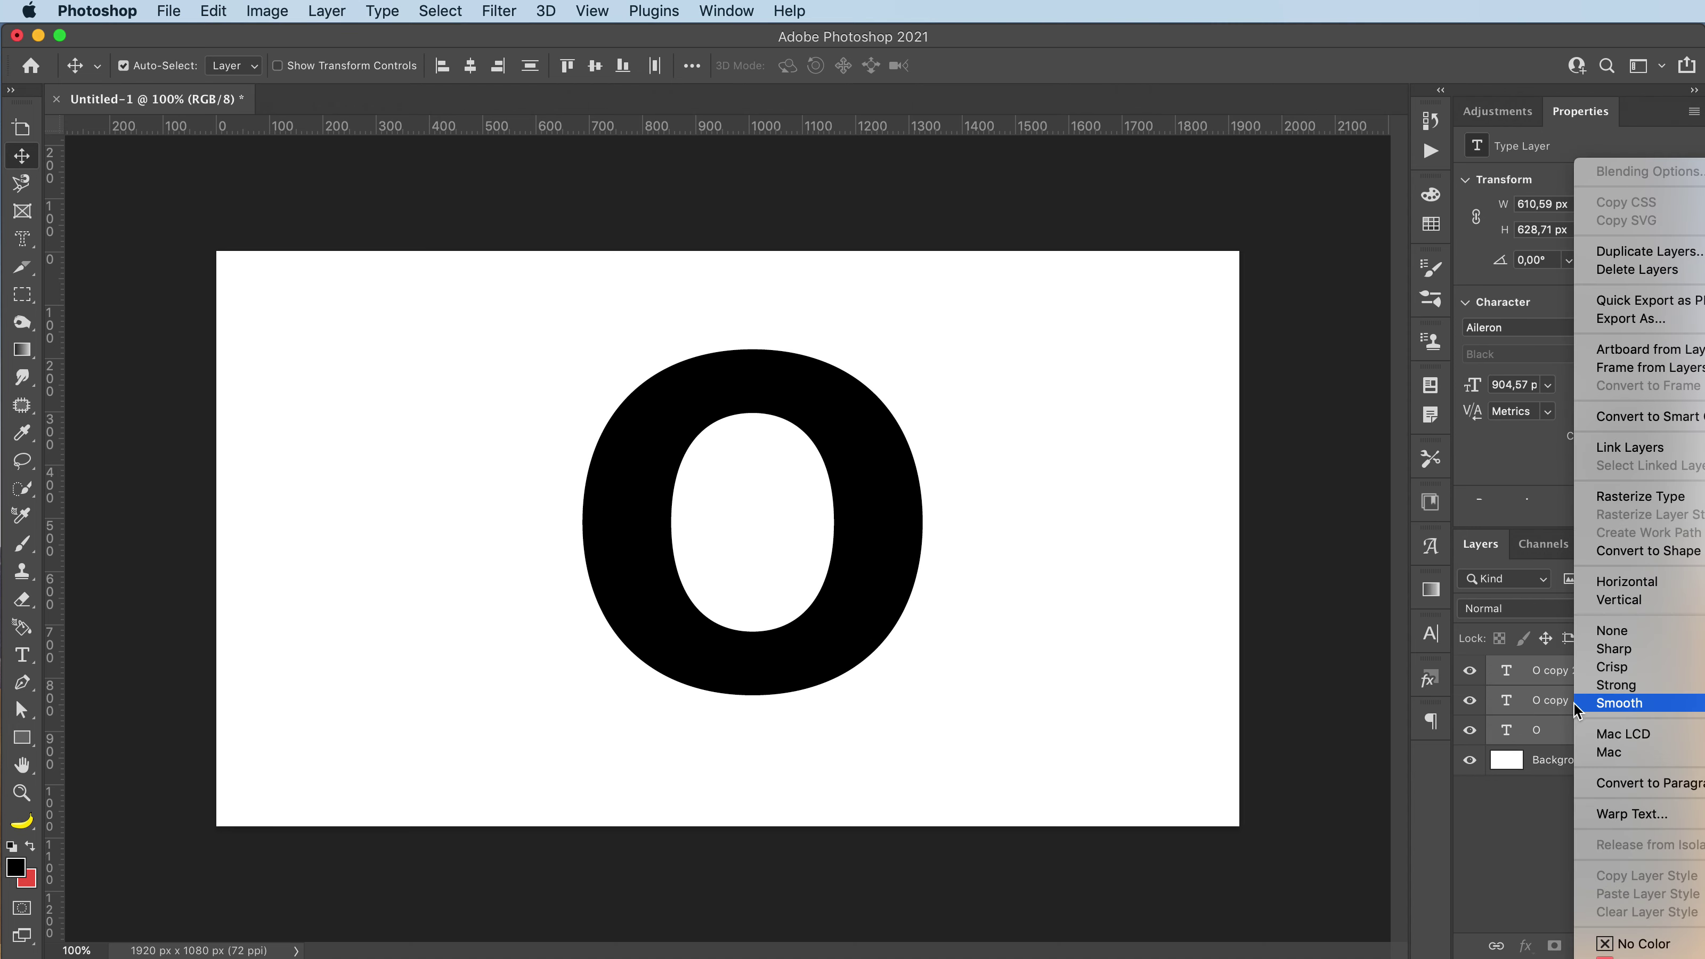
pyautogui.click(1619, 496)
pyautogui.click(1564, 839)
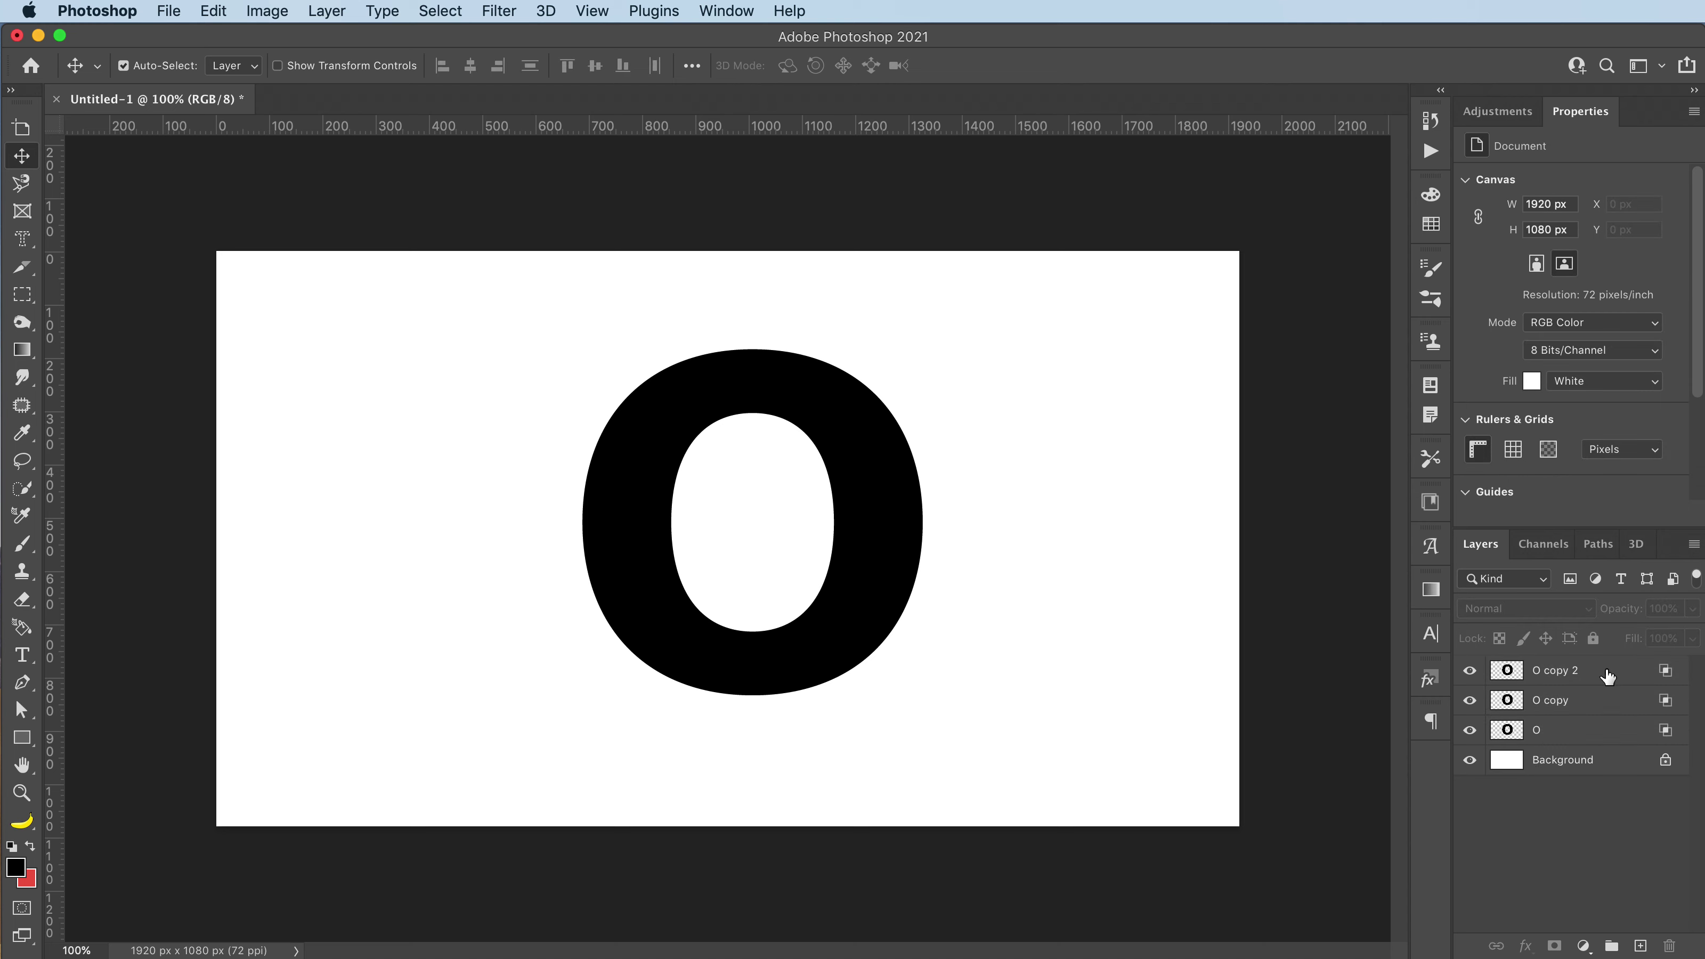
pyautogui.click(1604, 672)
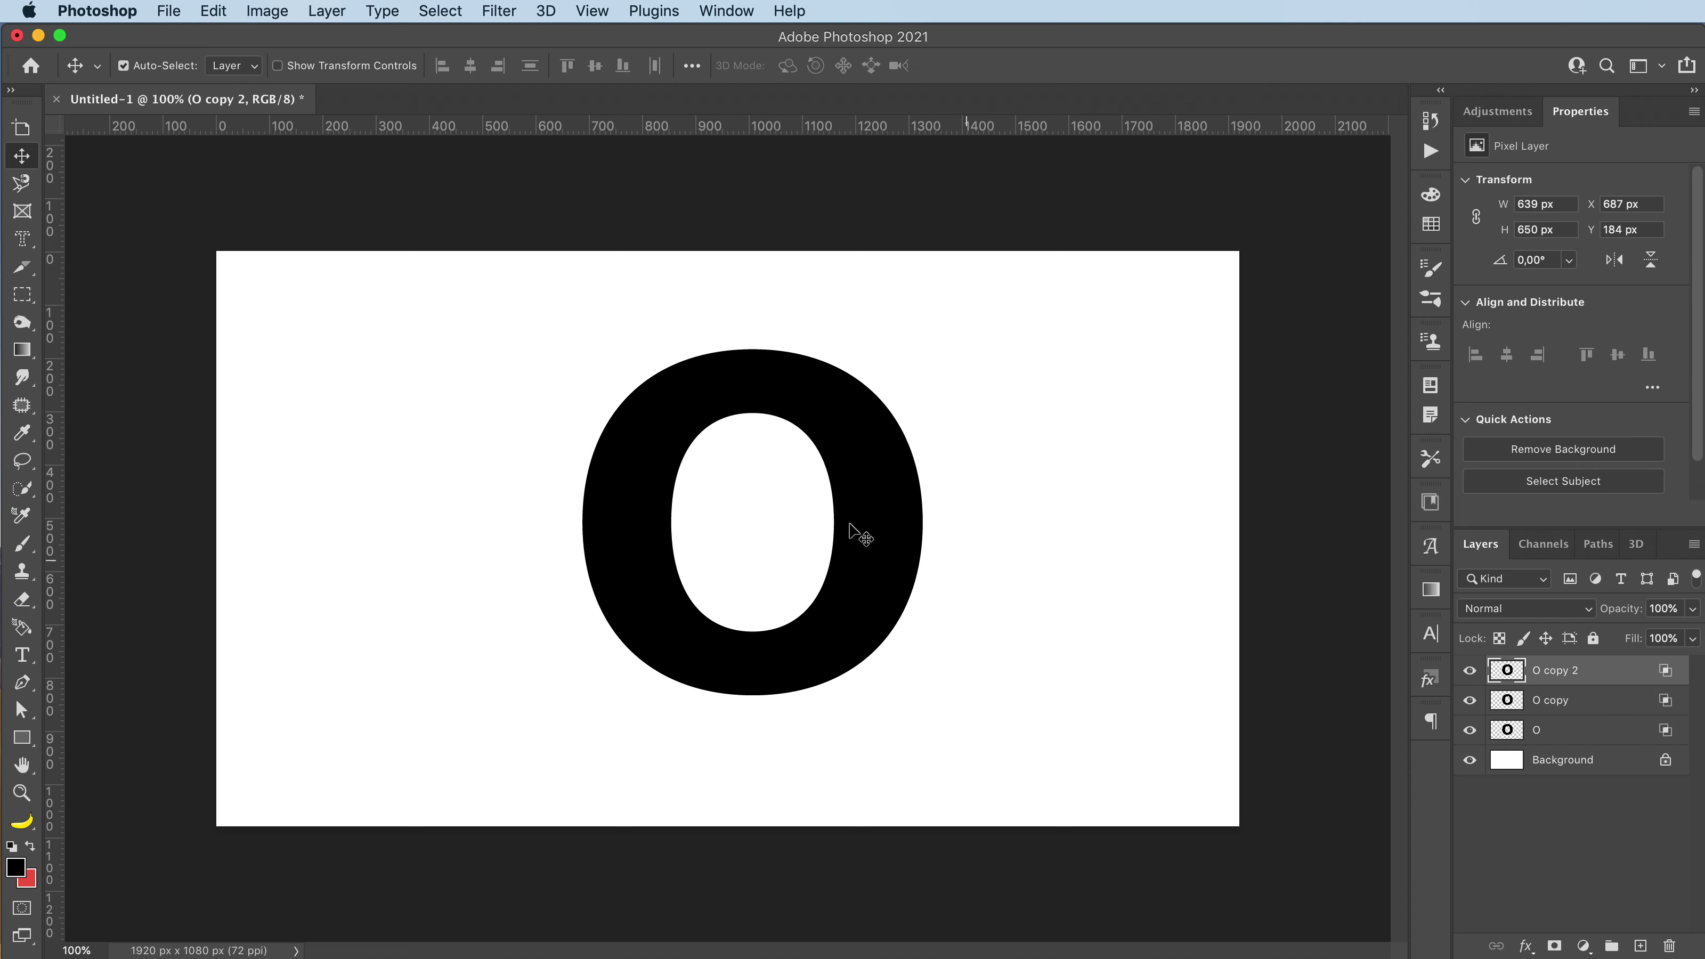
pyautogui.click(22, 380)
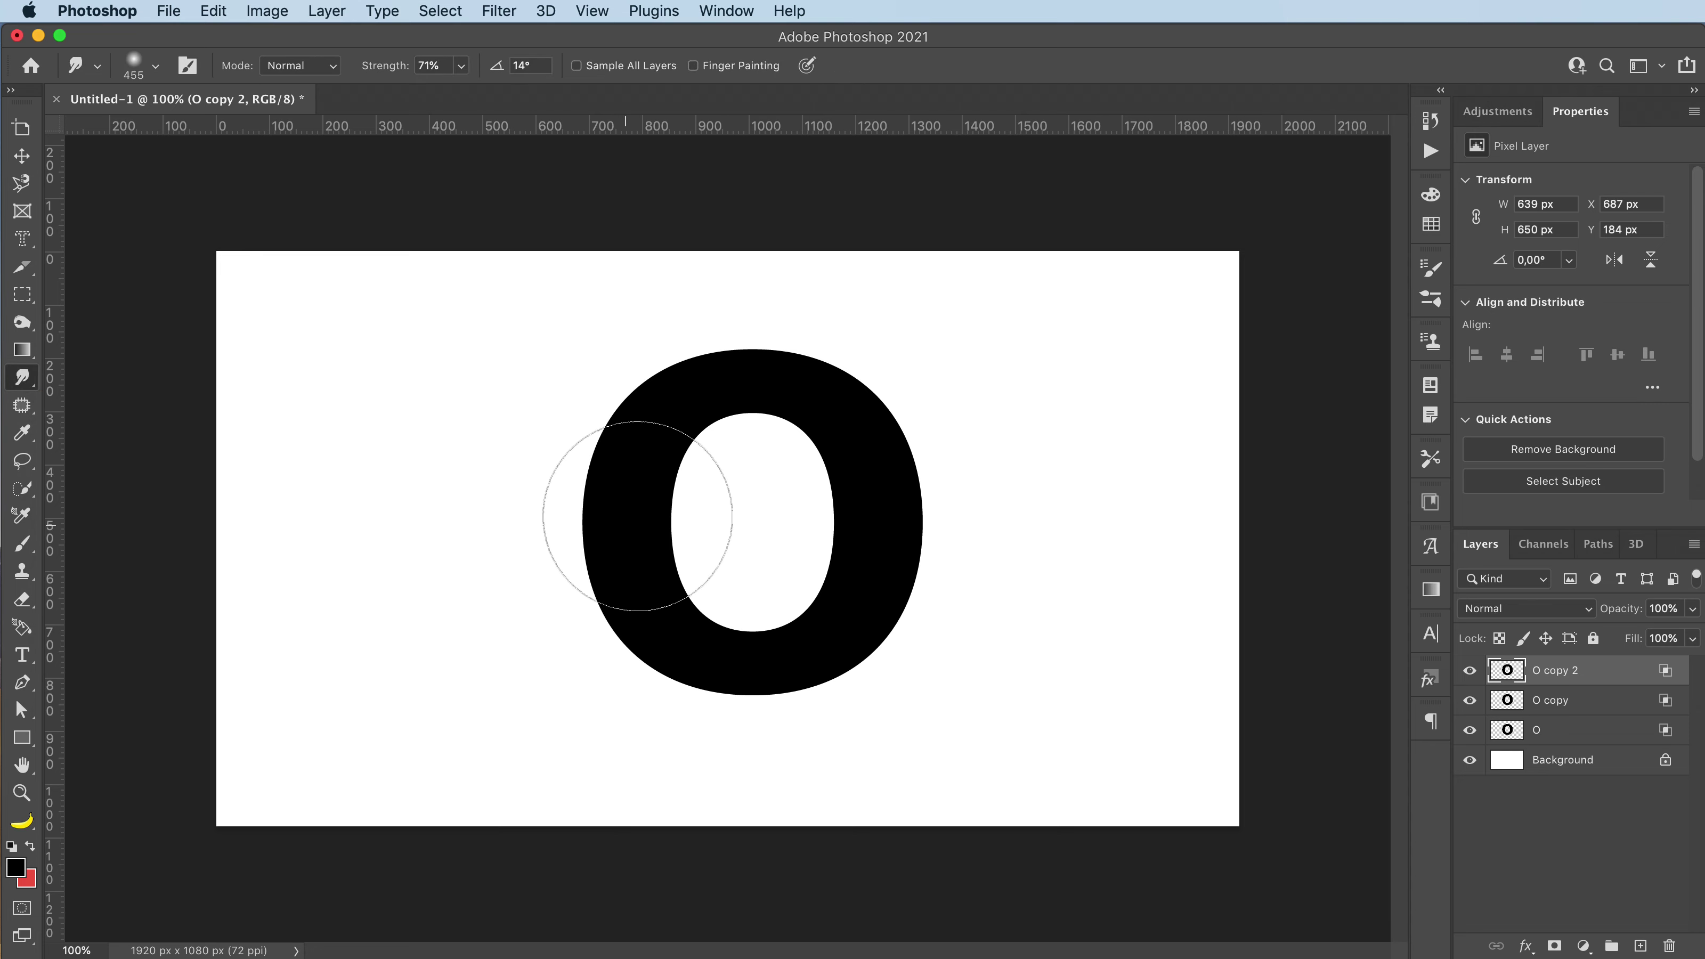
# Set the Smudge brush to 550 and smudge the left-side fringes on O copy 2 and O copy.
pyautogui.moveTo(599, 472)
pyautogui.keyDown('ctrl'); pyautogui.keyDown('alt'); pyautogui.mouseDown()
pyautogui.moveTo(654, 483)
pyautogui.moveTo(631, 474)
pyautogui.mouseUp(); pyautogui.keyUp('alt'); pyautogui.keyUp('ctrl')
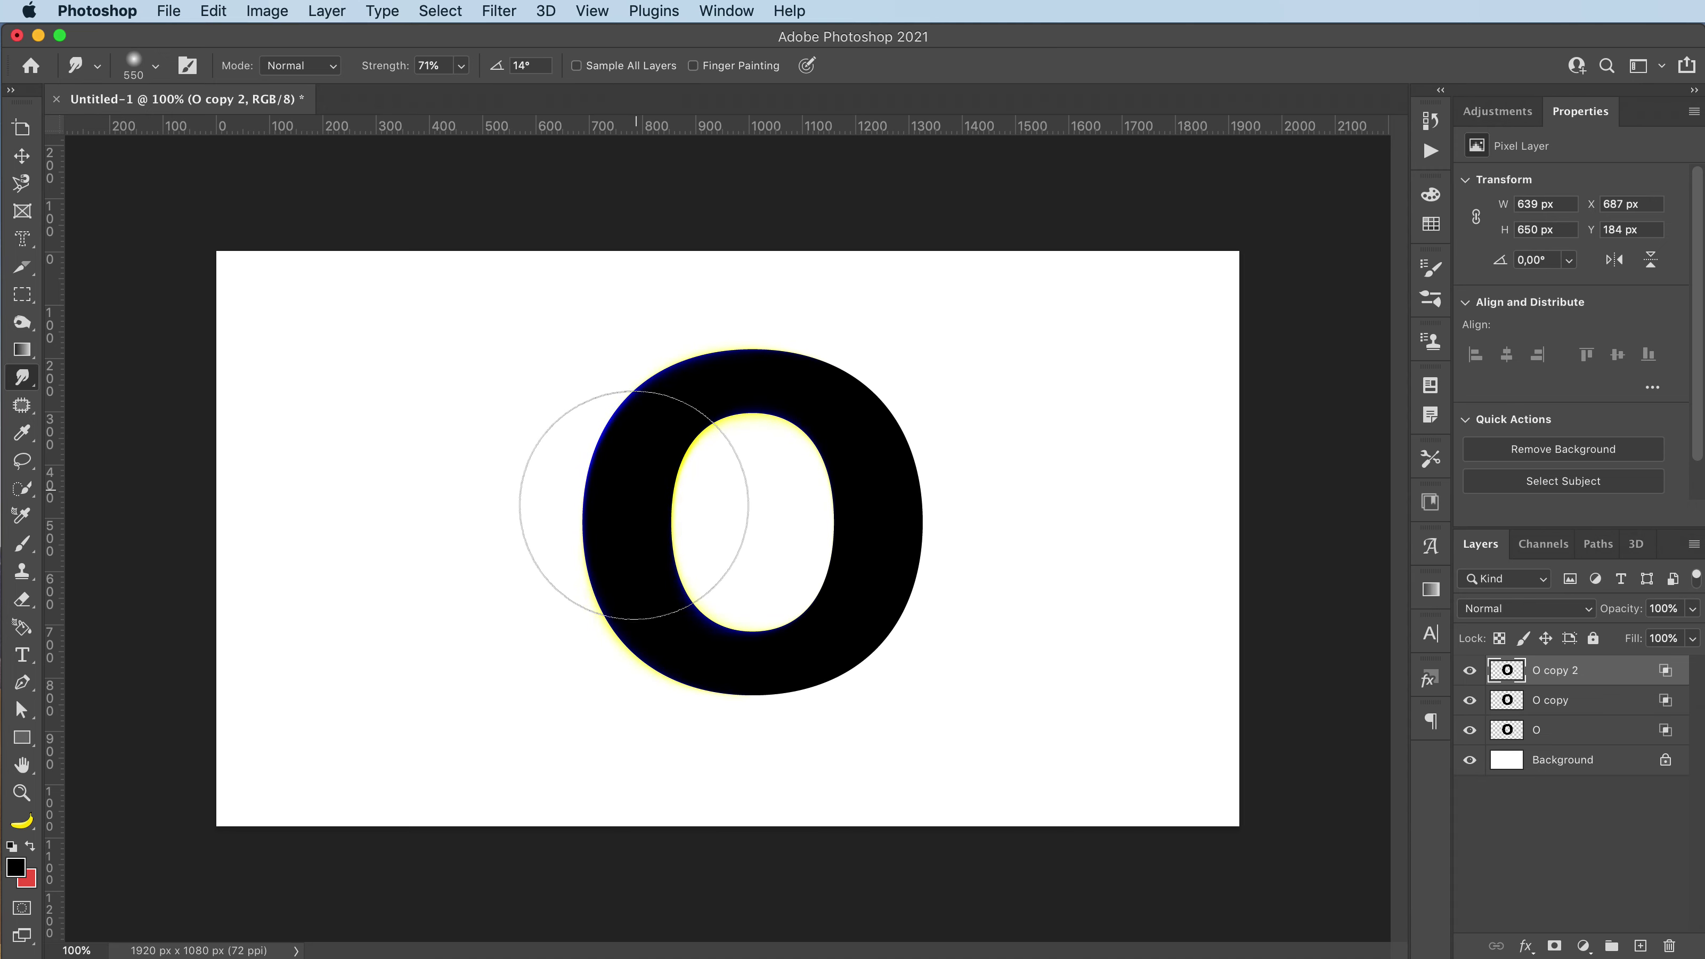
pyautogui.moveTo(634, 505)
pyautogui.mouseDown()
pyautogui.moveTo(633, 567)
pyautogui.moveTo(588, 611)
pyautogui.mouseUp()
pyautogui.click(1597, 704)
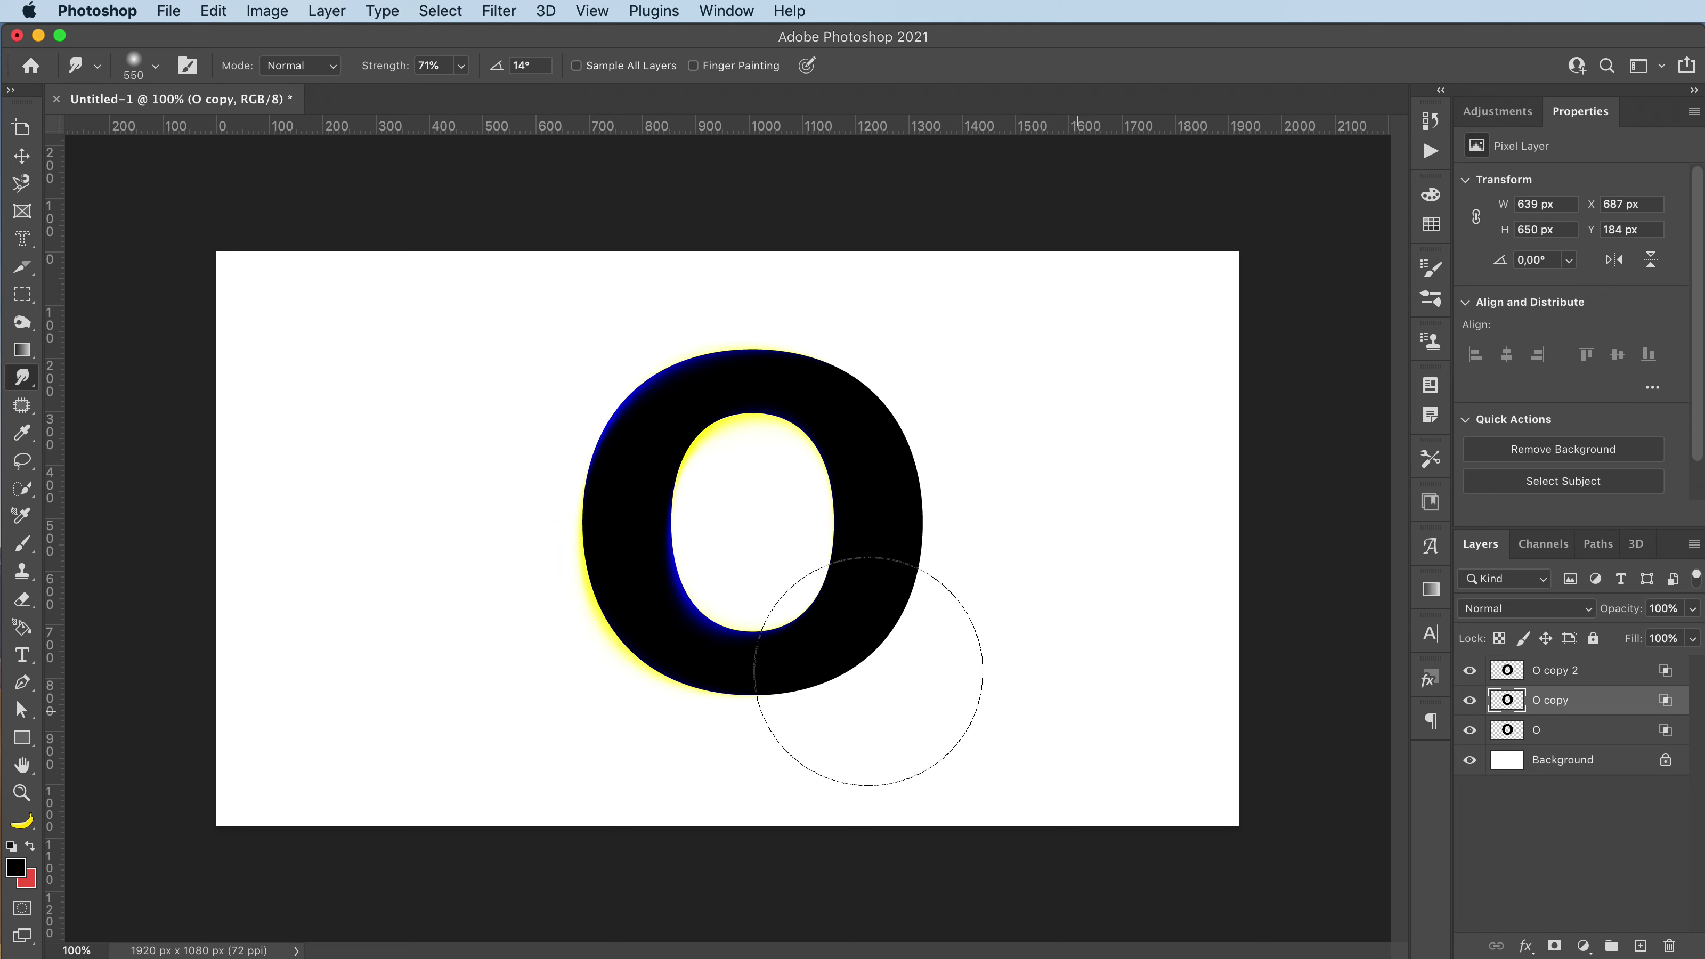
pyautogui.press('super+z')
pyautogui.press('super+z')
pyautogui.press('super+z')
pyautogui.moveTo(642, 580); pyautogui.dragTo(643, 579)
pyautogui.moveTo(628, 443); pyautogui.dragTo(625, 427)
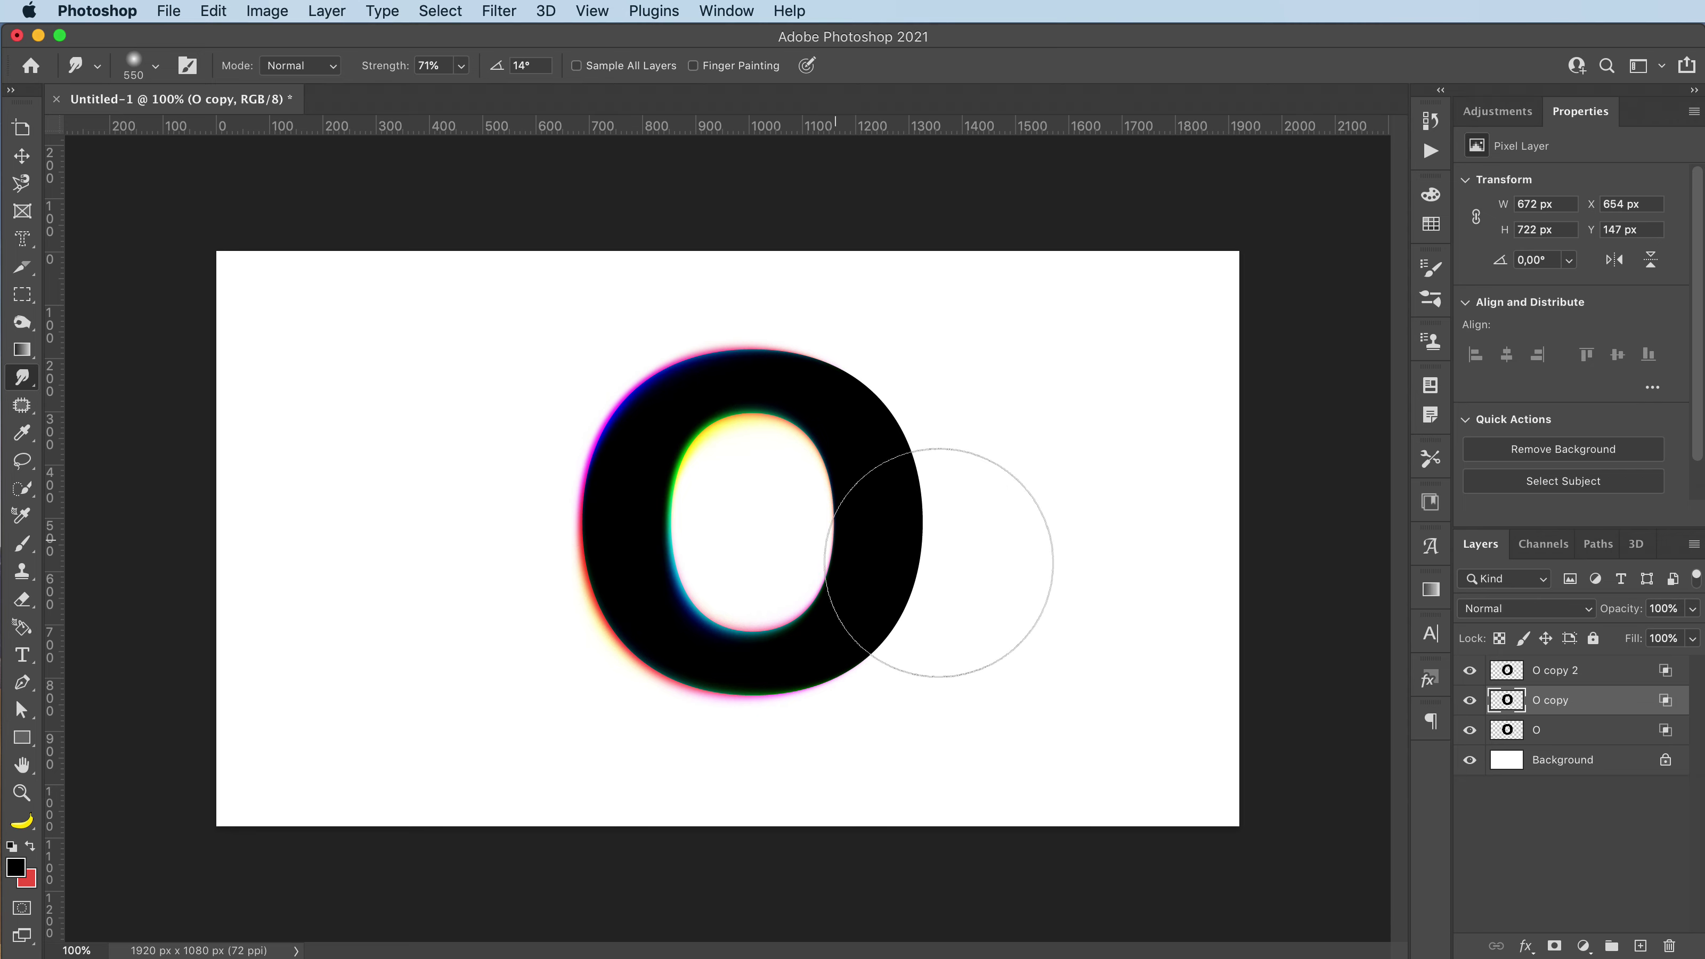
# Swirl the O layer's left and inner fringes, then pull a yellow streak from O copy 2's lower right.
pyautogui.click(1564, 730)
pyautogui.moveTo(652, 593)
pyautogui.mouseDown()
pyautogui.moveTo(668, 593)
pyautogui.moveTo(646, 616)
pyautogui.moveTo(650, 593)
pyautogui.mouseUp()
pyautogui.moveTo(648, 430)
pyautogui.mouseDown()
pyautogui.moveTo(646, 396)
pyautogui.moveTo(620, 437)
pyautogui.mouseUp()
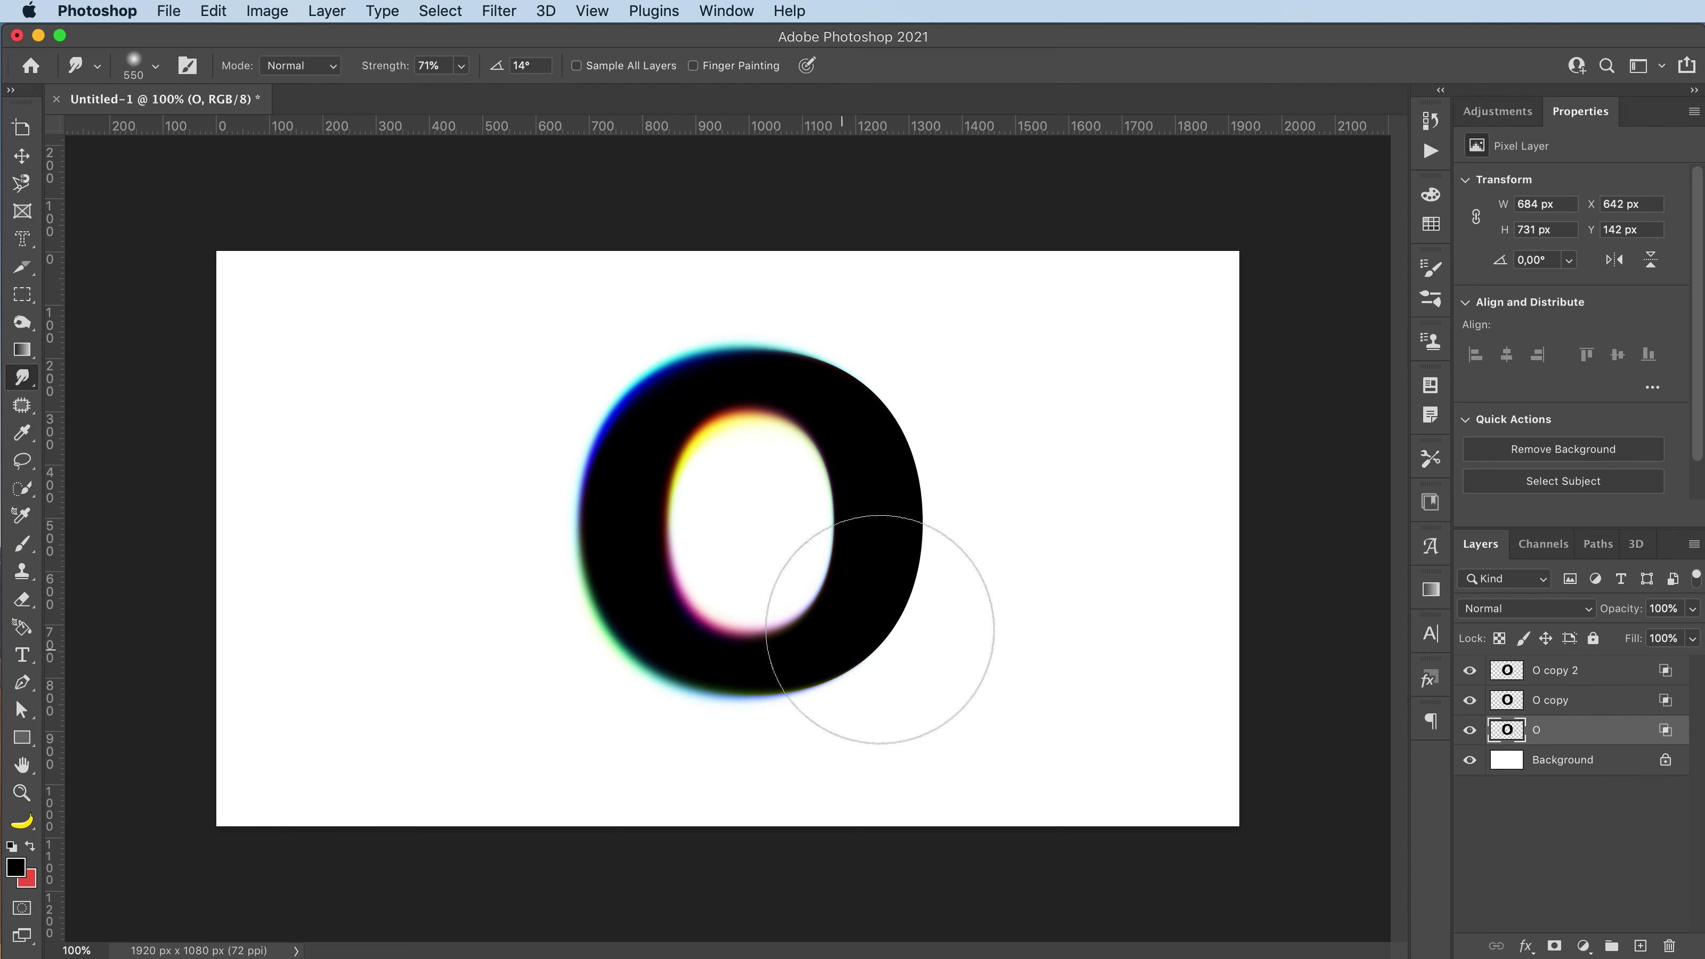
pyautogui.click(1608, 674)
pyautogui.moveTo(859, 650)
pyautogui.mouseDown()
pyautogui.moveTo(888, 764)
pyautogui.moveTo(921, 811)
pyautogui.moveTo(914, 906)
pyautogui.moveTo(897, 794)
pyautogui.moveTo(973, 937)
pyautogui.moveTo(1015, 954)
pyautogui.moveTo(902, 799)
pyautogui.moveTo(1006, 954)
pyautogui.mouseUp()
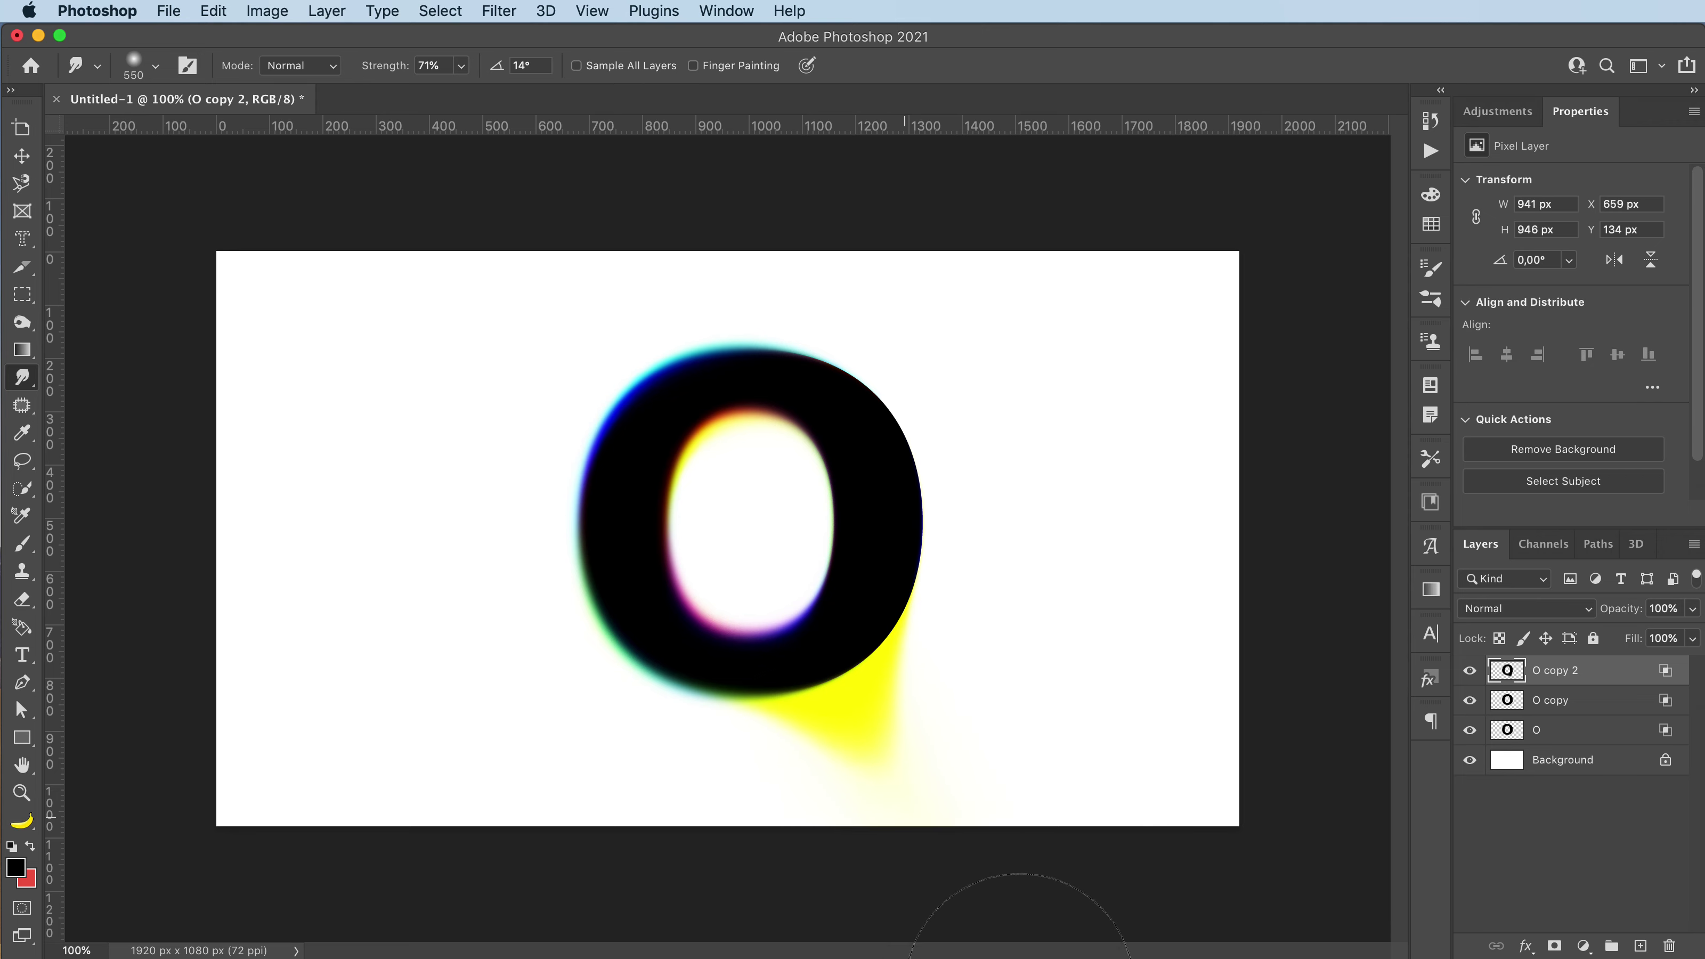
# Smudge a red-to-orange tail out of the O's lower right on the O copy and O layers.
pyautogui.click(1582, 701)
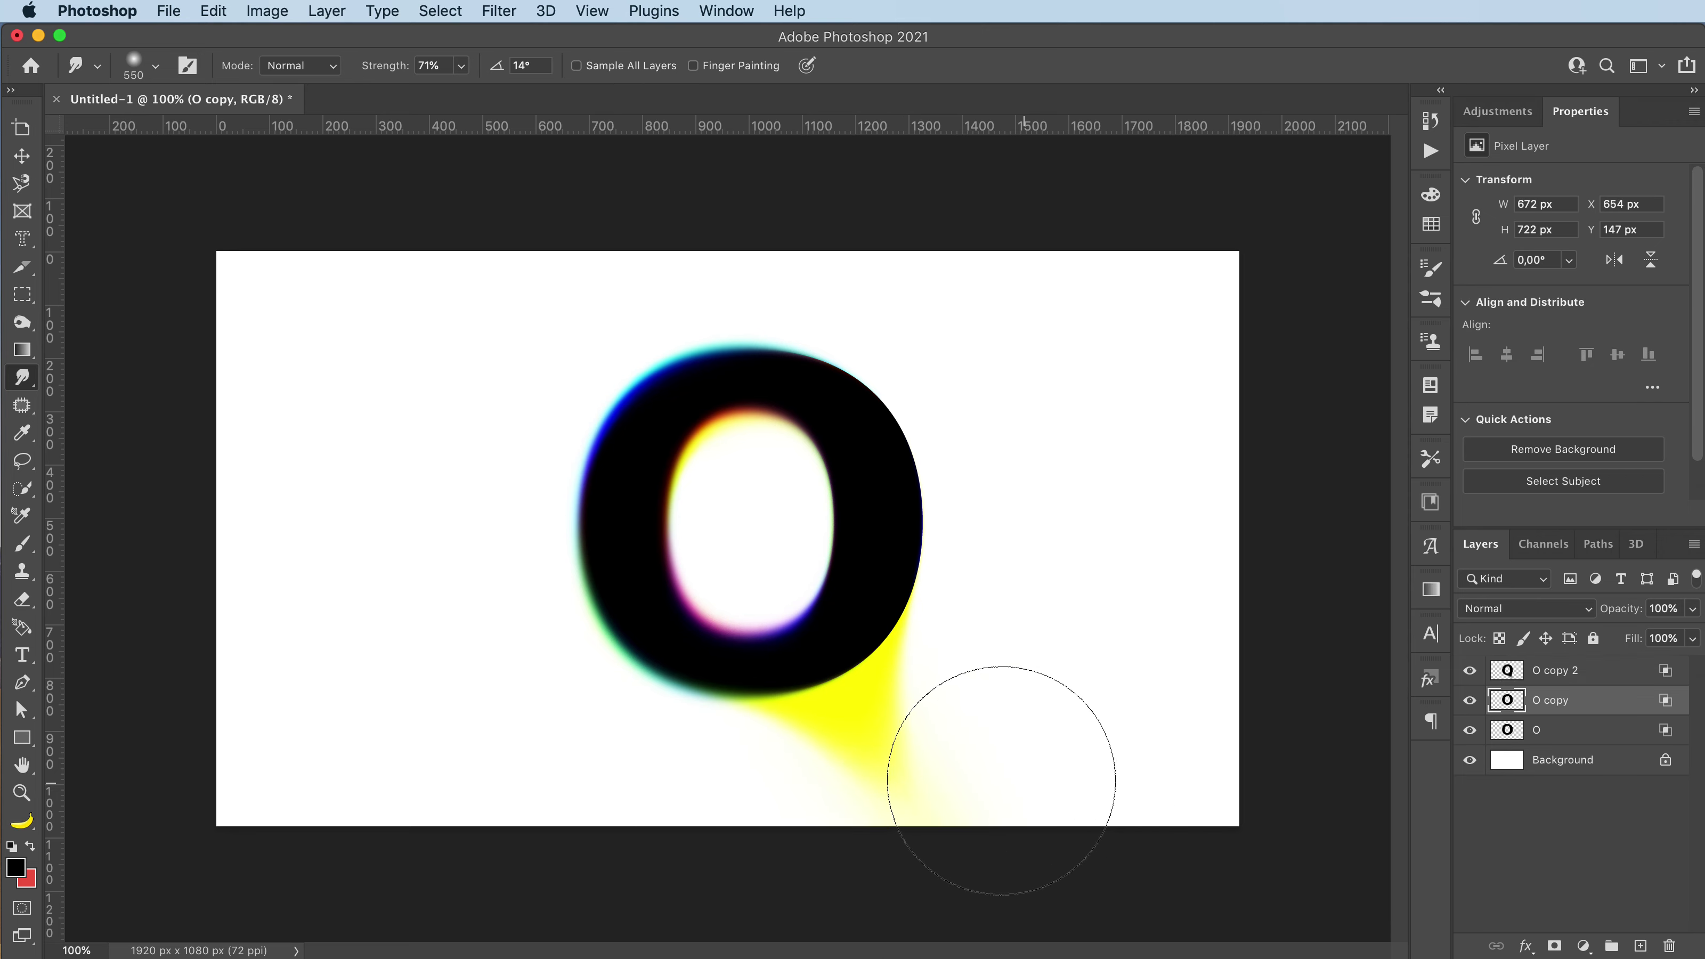
pyautogui.moveTo(902, 755)
pyautogui.mouseDown()
pyautogui.moveTo(885, 772)
pyautogui.moveTo(971, 914)
pyautogui.moveTo(902, 845)
pyautogui.moveTo(925, 895)
pyautogui.moveTo(948, 900)
pyautogui.mouseUp()
pyautogui.click(1574, 740)
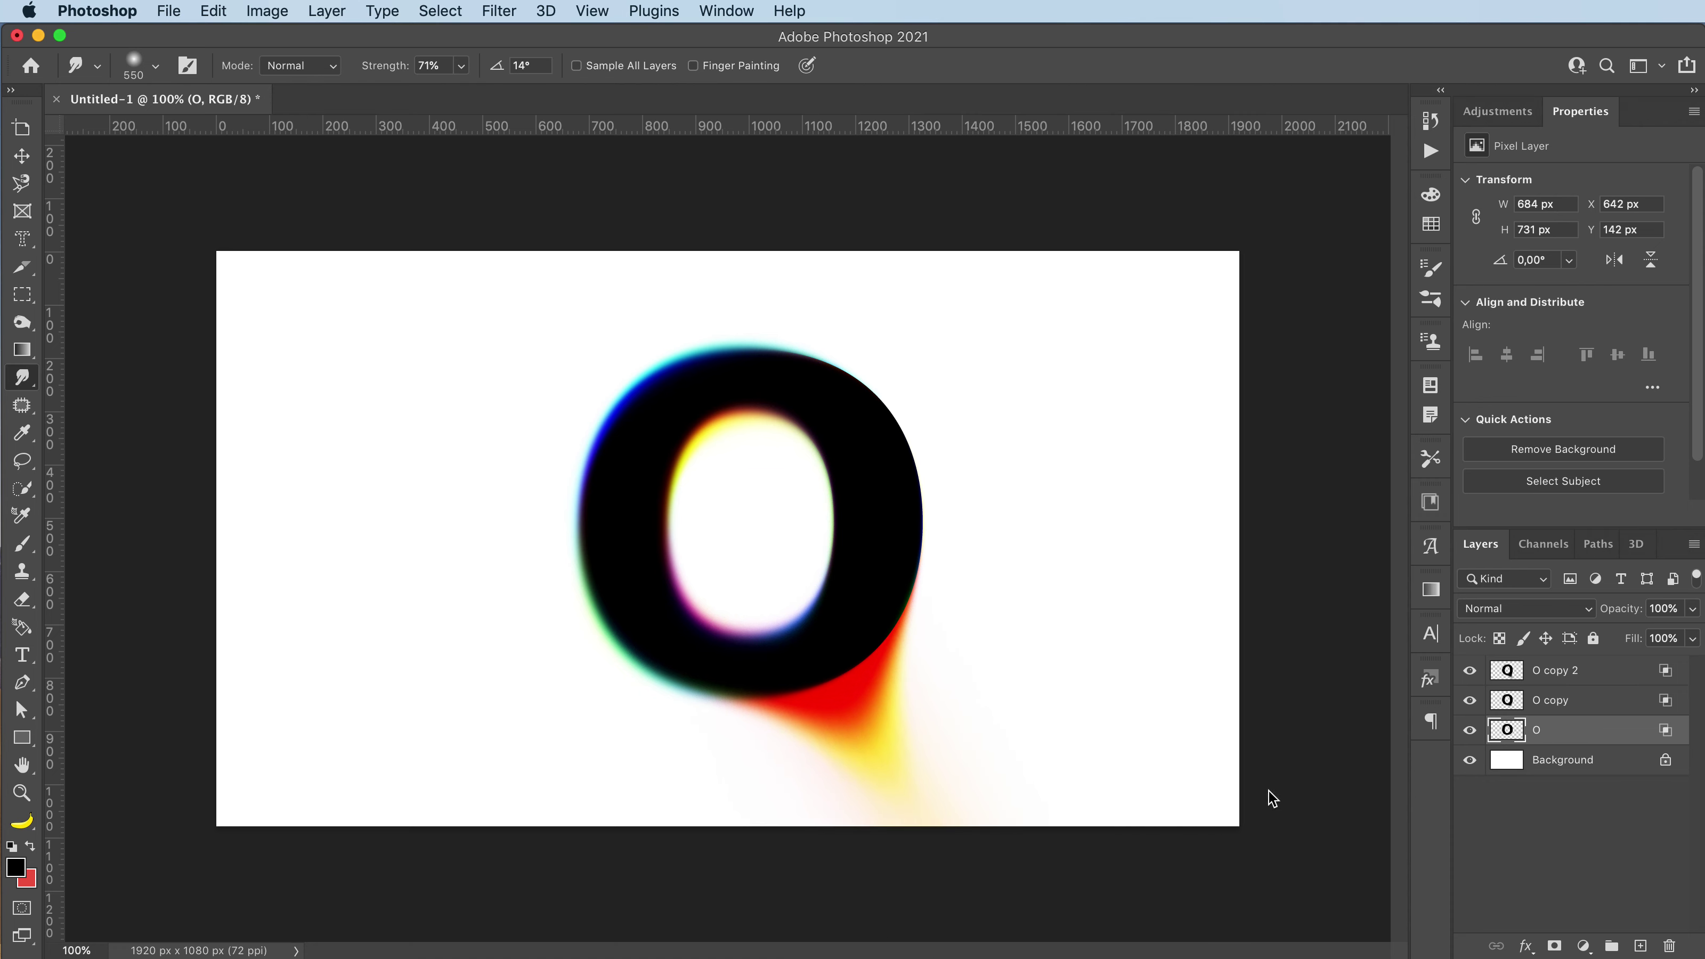
pyautogui.moveTo(864, 759)
pyautogui.mouseDown()
pyautogui.moveTo(872, 742)
pyautogui.moveTo(924, 902)
pyautogui.mouseUp()
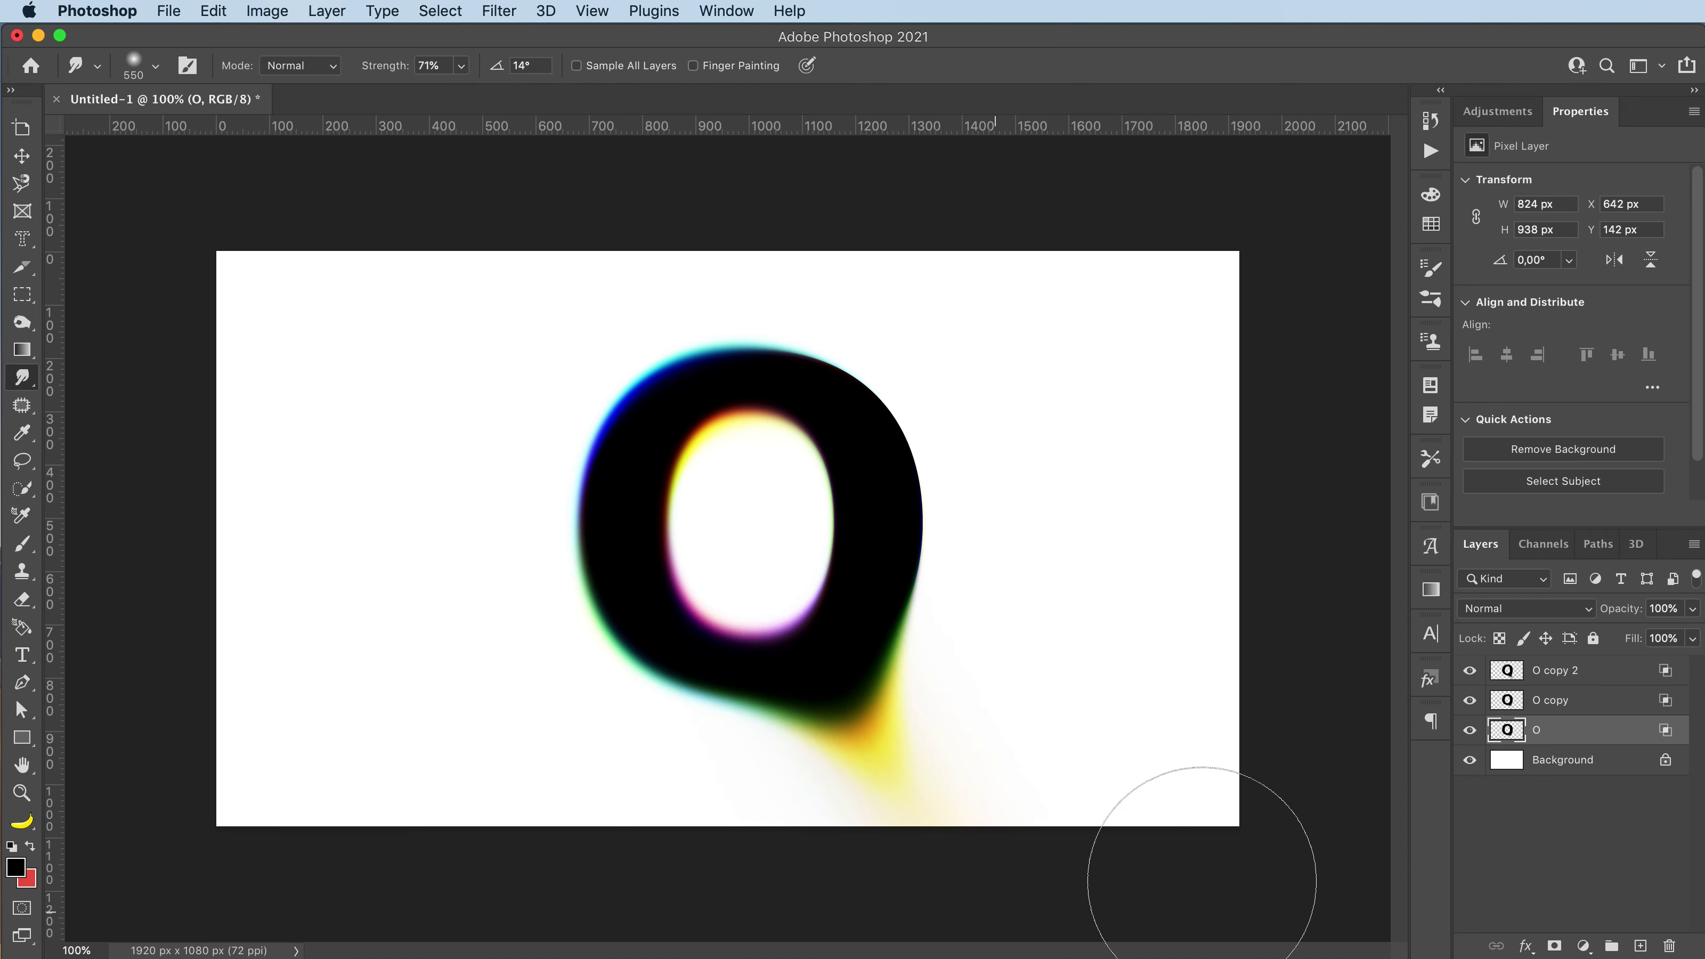
pyautogui.click(1604, 702)
pyautogui.moveTo(907, 810)
pyautogui.mouseDown()
pyautogui.moveTo(808, 725)
pyautogui.moveTo(879, 657)
pyautogui.mouseUp()
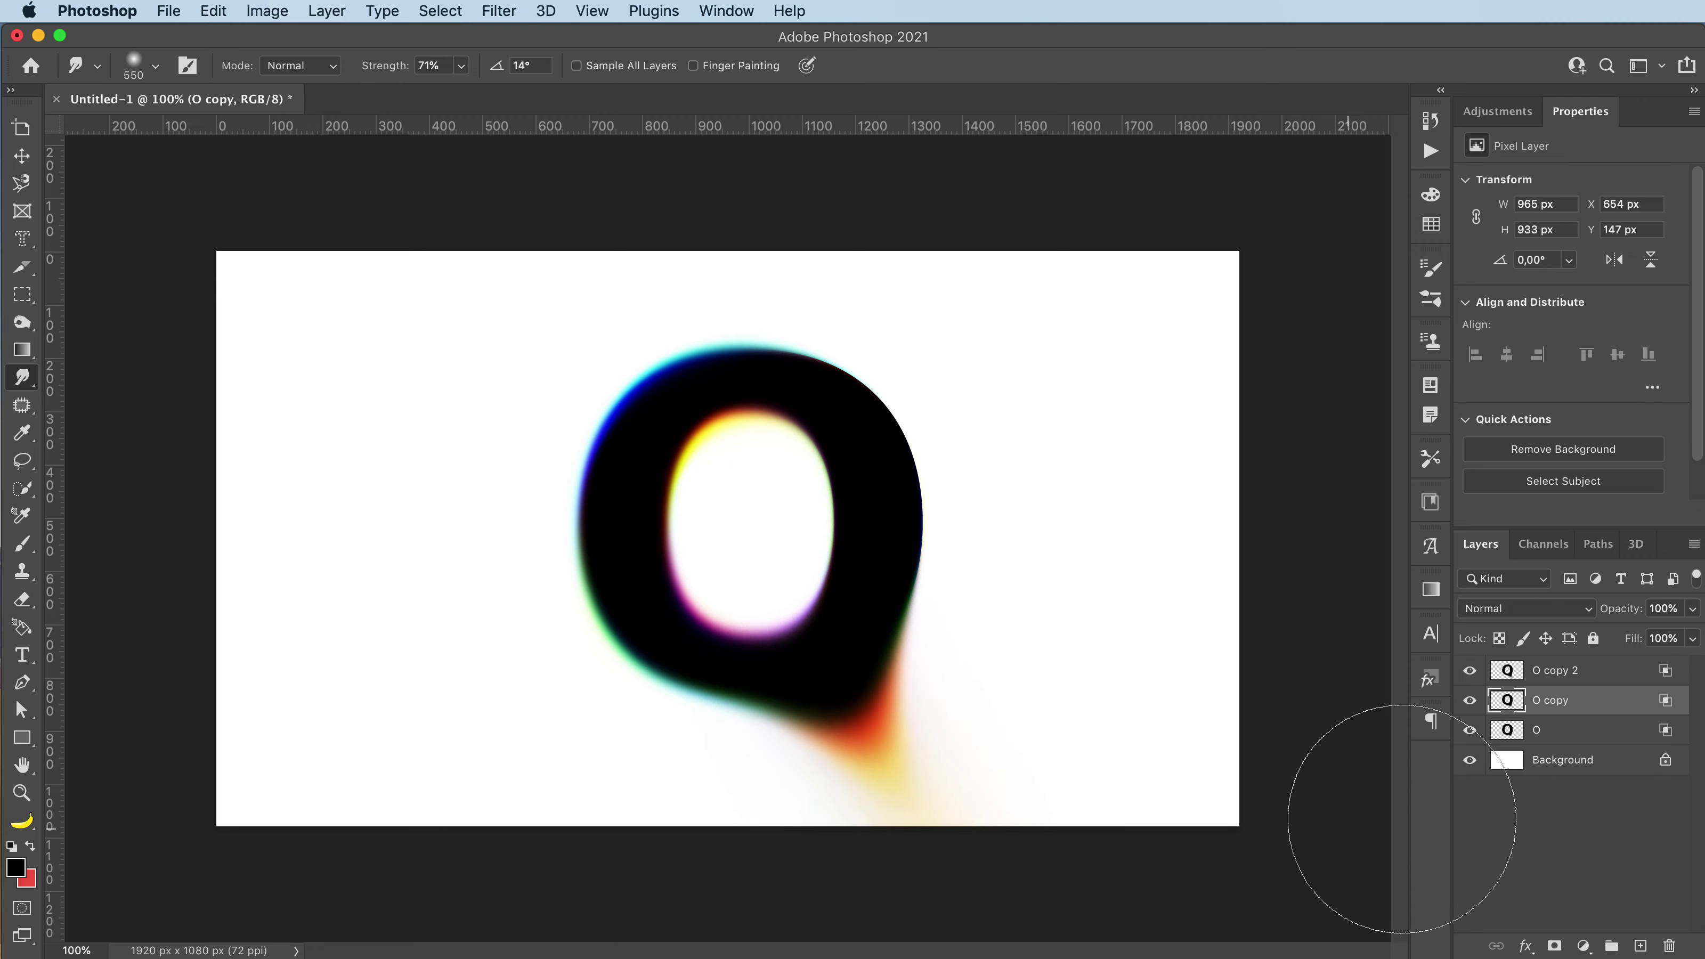
# Smudge the fringes along the O's top-right edge on O copy 2, undoing one stray stroke.
pyautogui.moveTo(765, 381); pyautogui.dragTo(912, 414)
pyautogui.press('super+z')
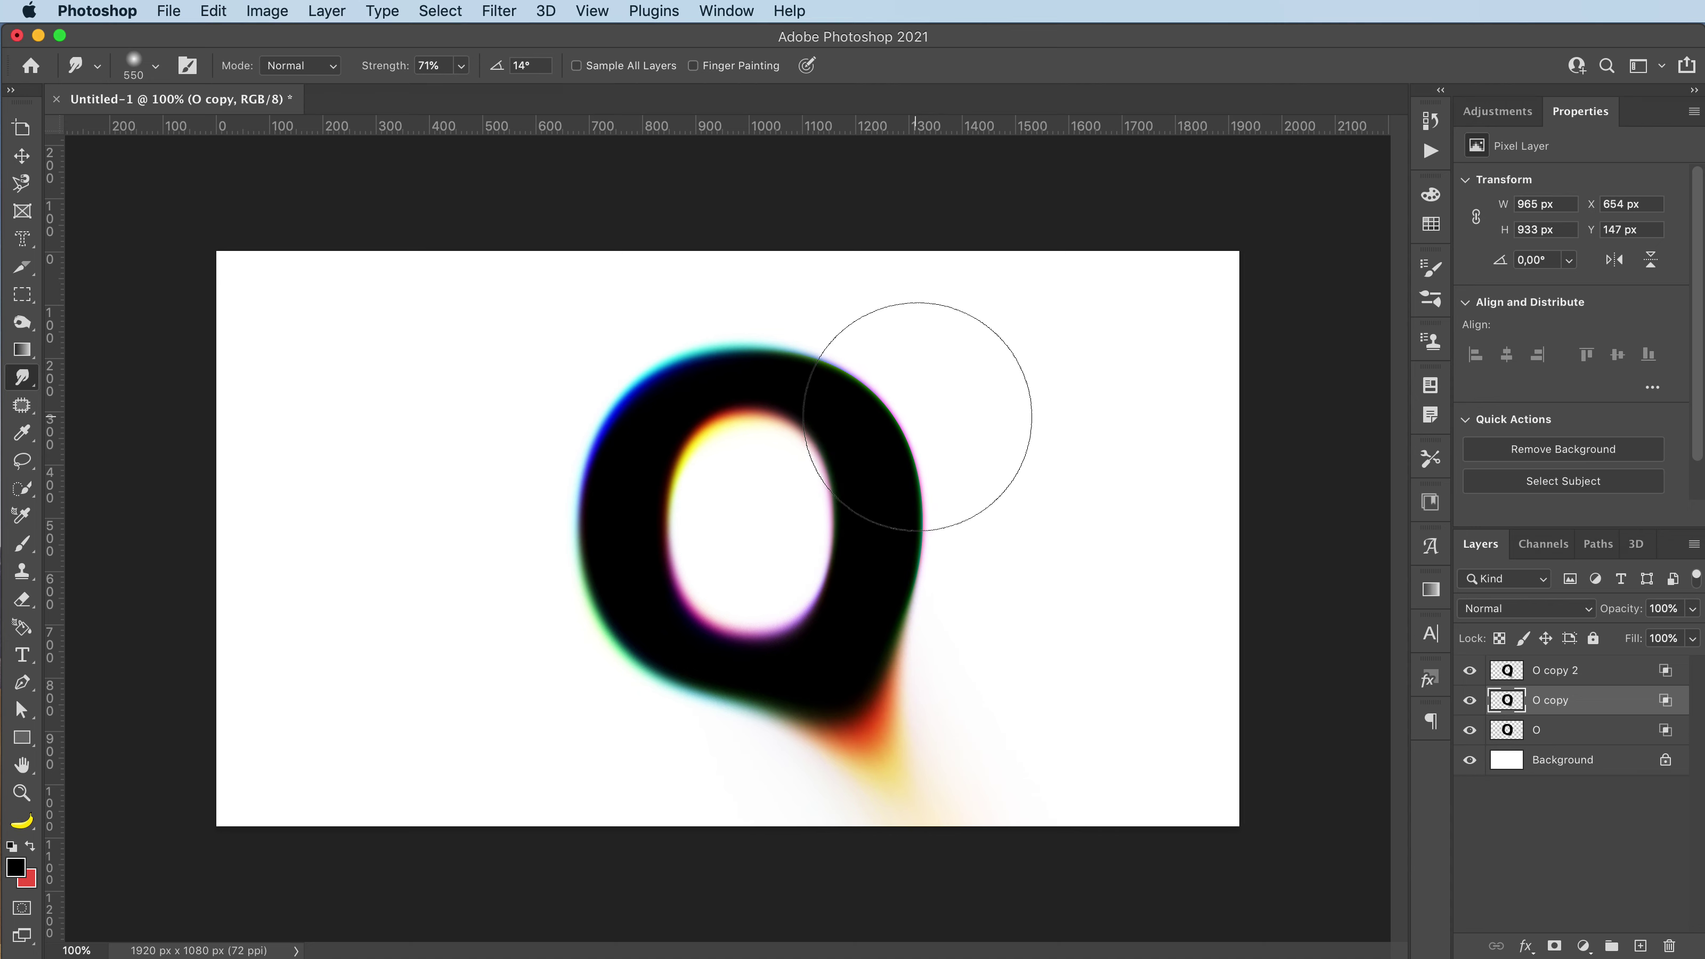
pyautogui.click(1578, 671)
pyautogui.moveTo(856, 392)
pyautogui.mouseDown()
pyautogui.moveTo(876, 419)
pyautogui.moveTo(894, 392)
pyautogui.mouseUp()
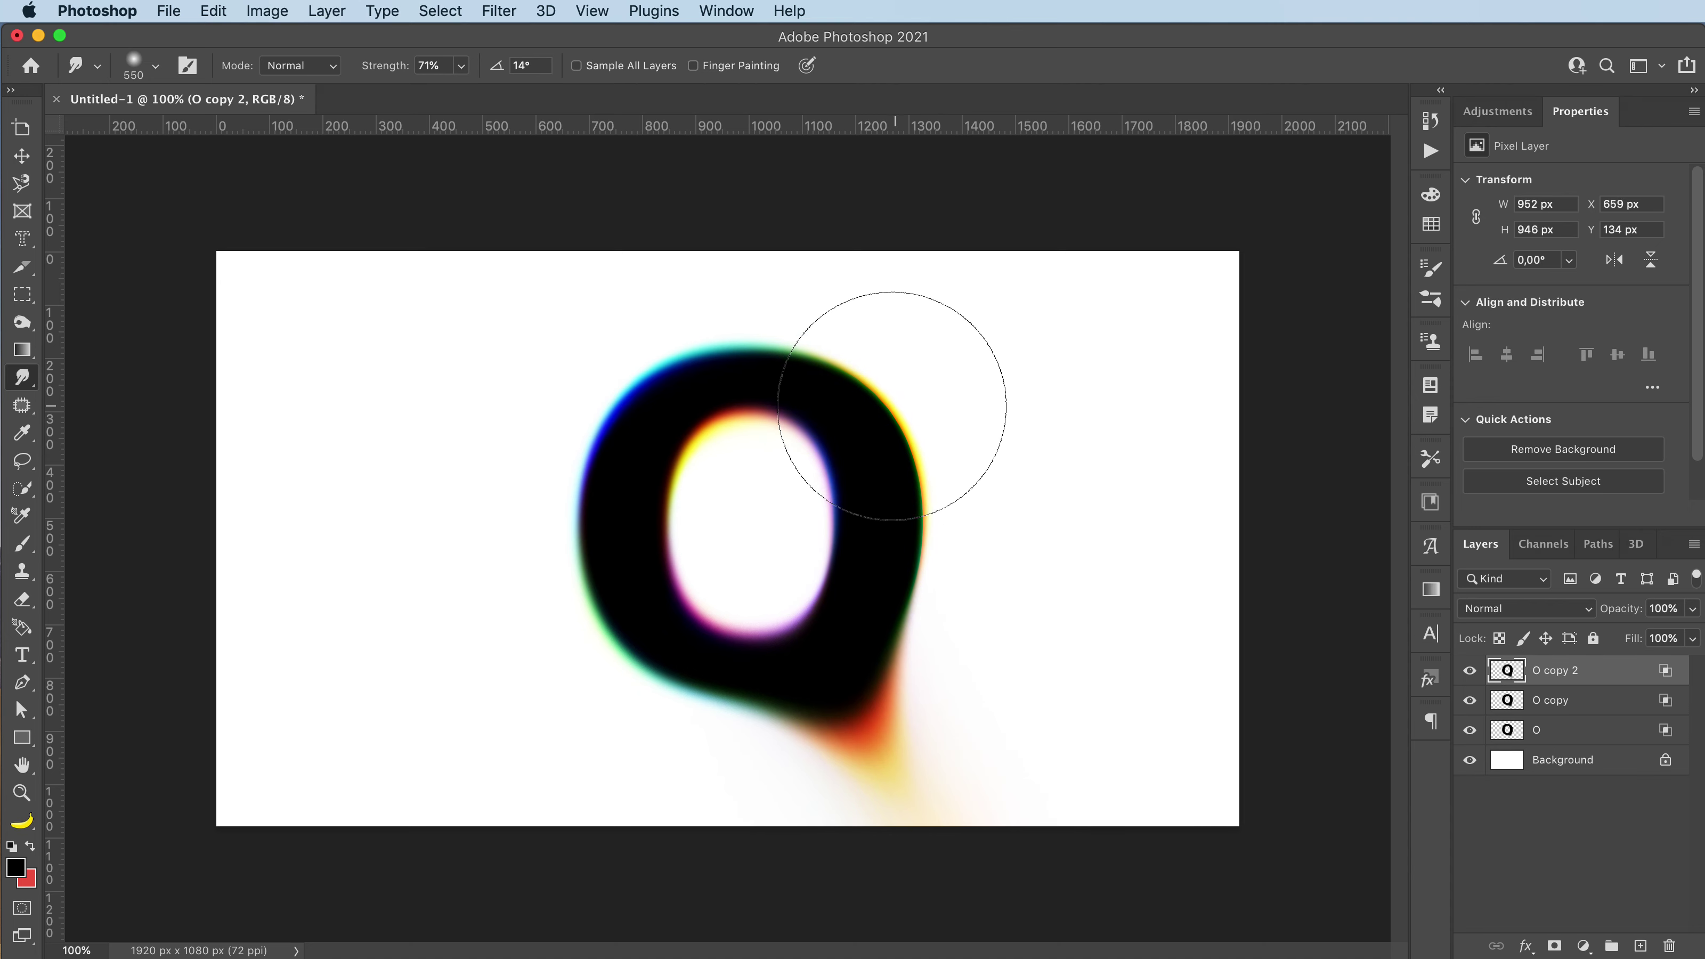
pyautogui.click(1616, 734)
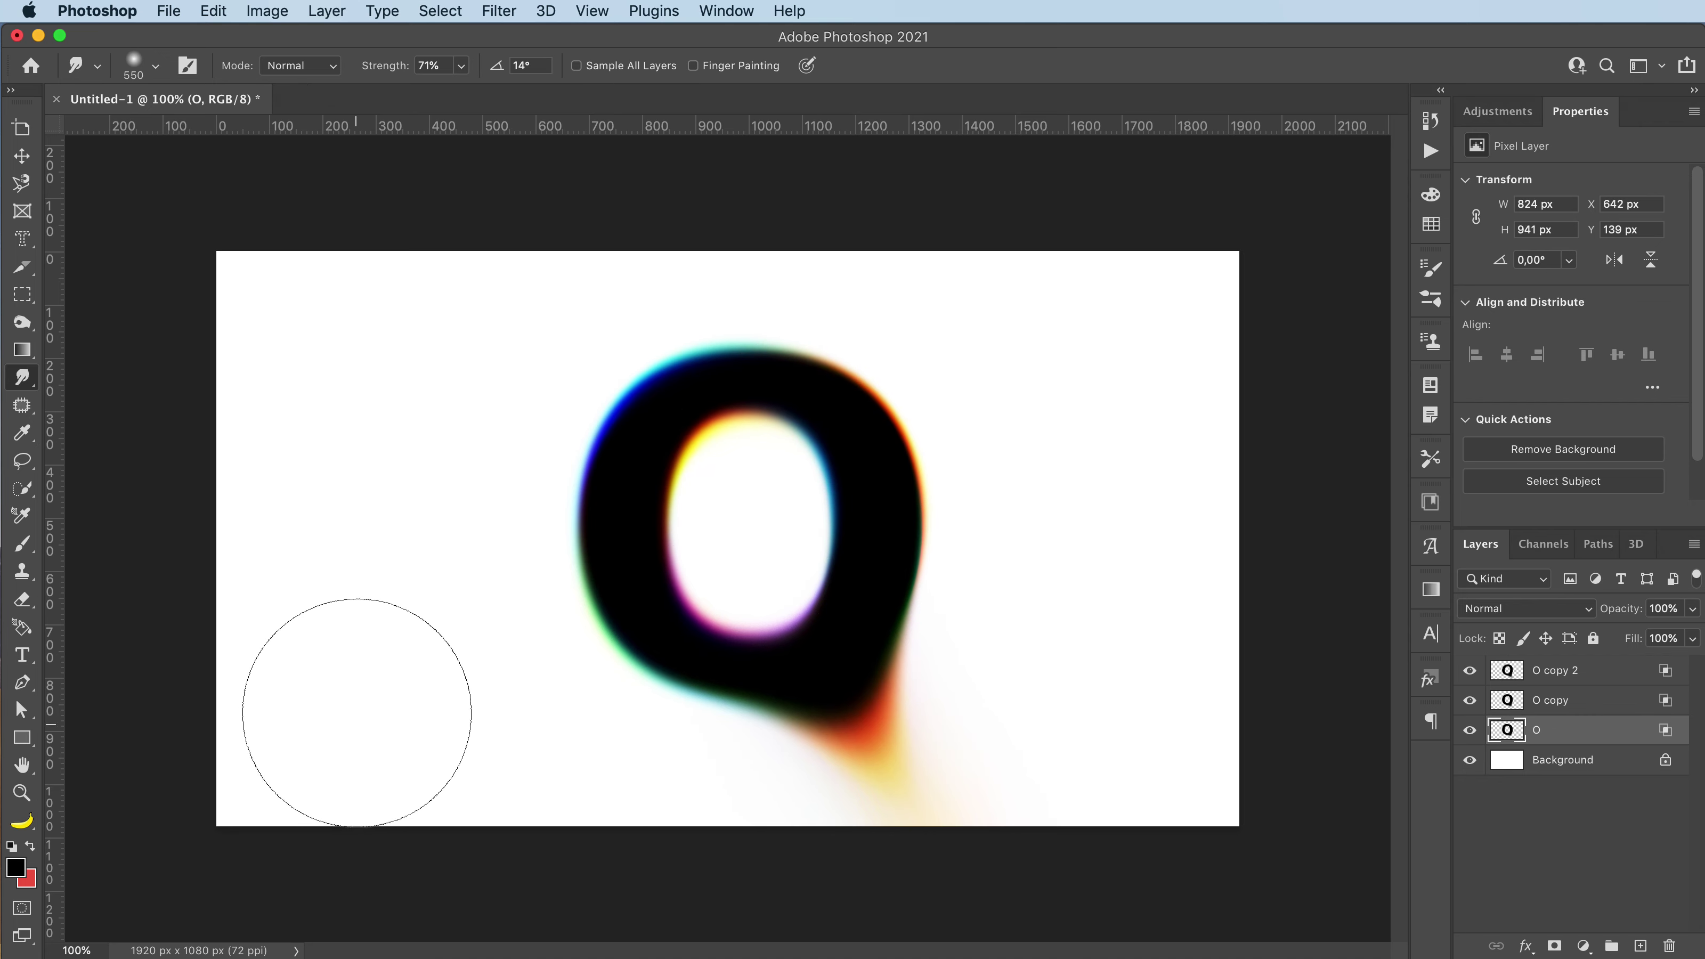
pyautogui.press('v')
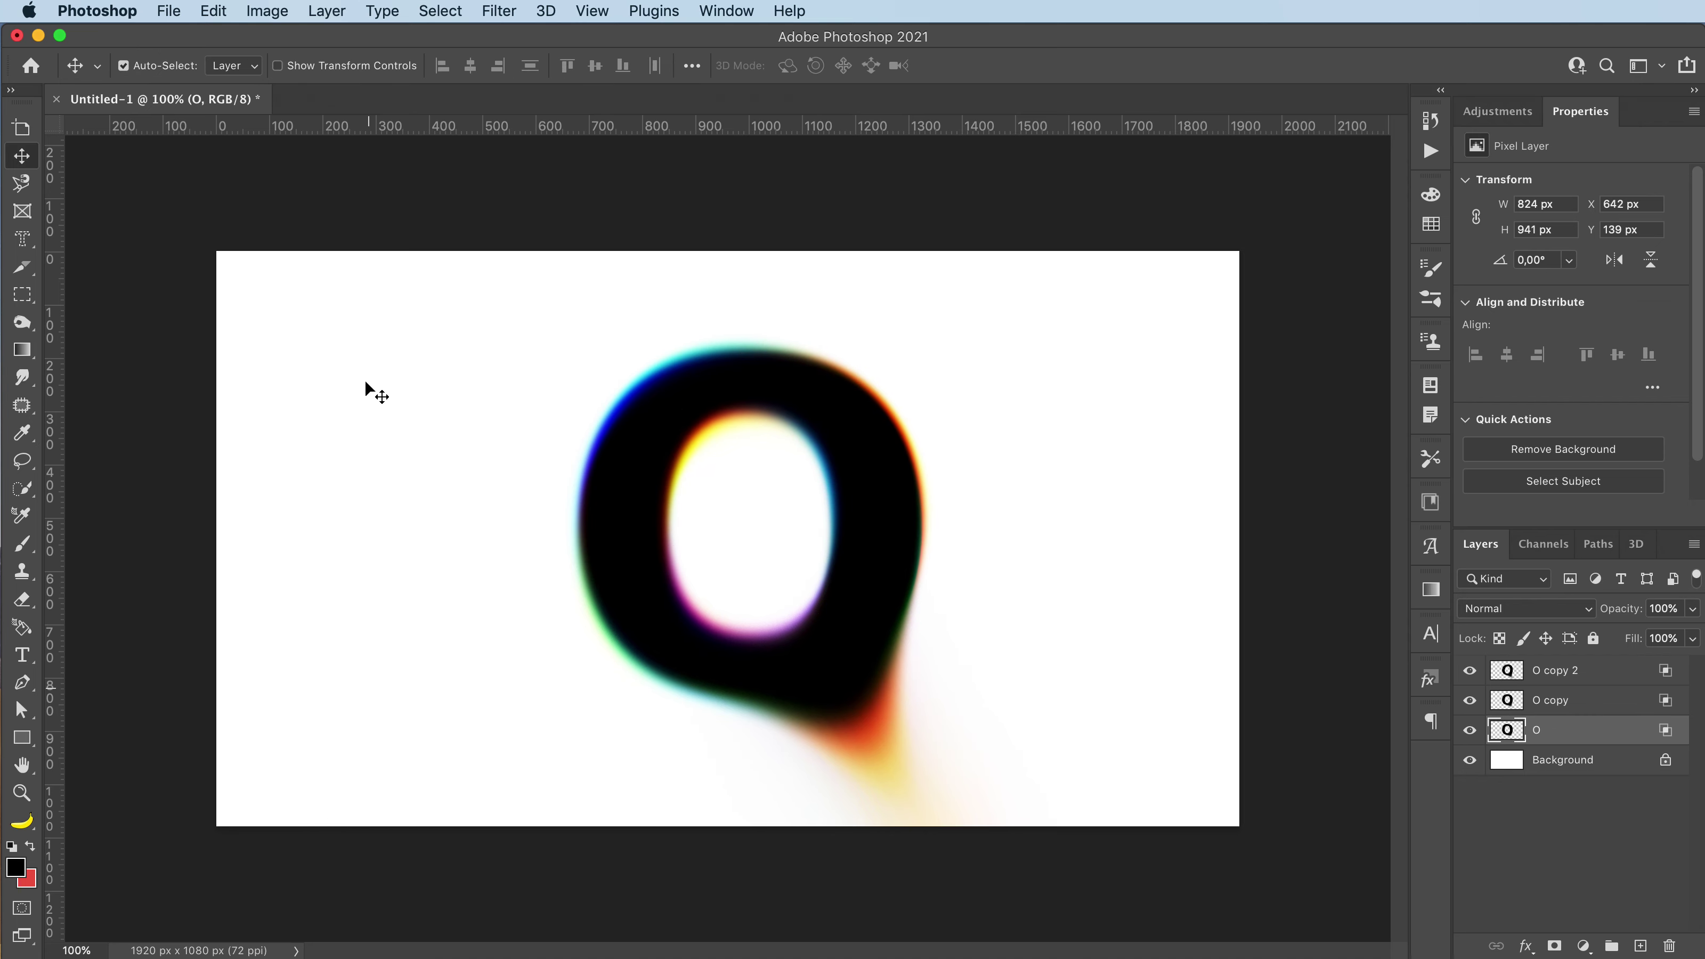
# Unlock the Background and convert it plus all three O layers into one smart object.
pyautogui.click(1663, 763)
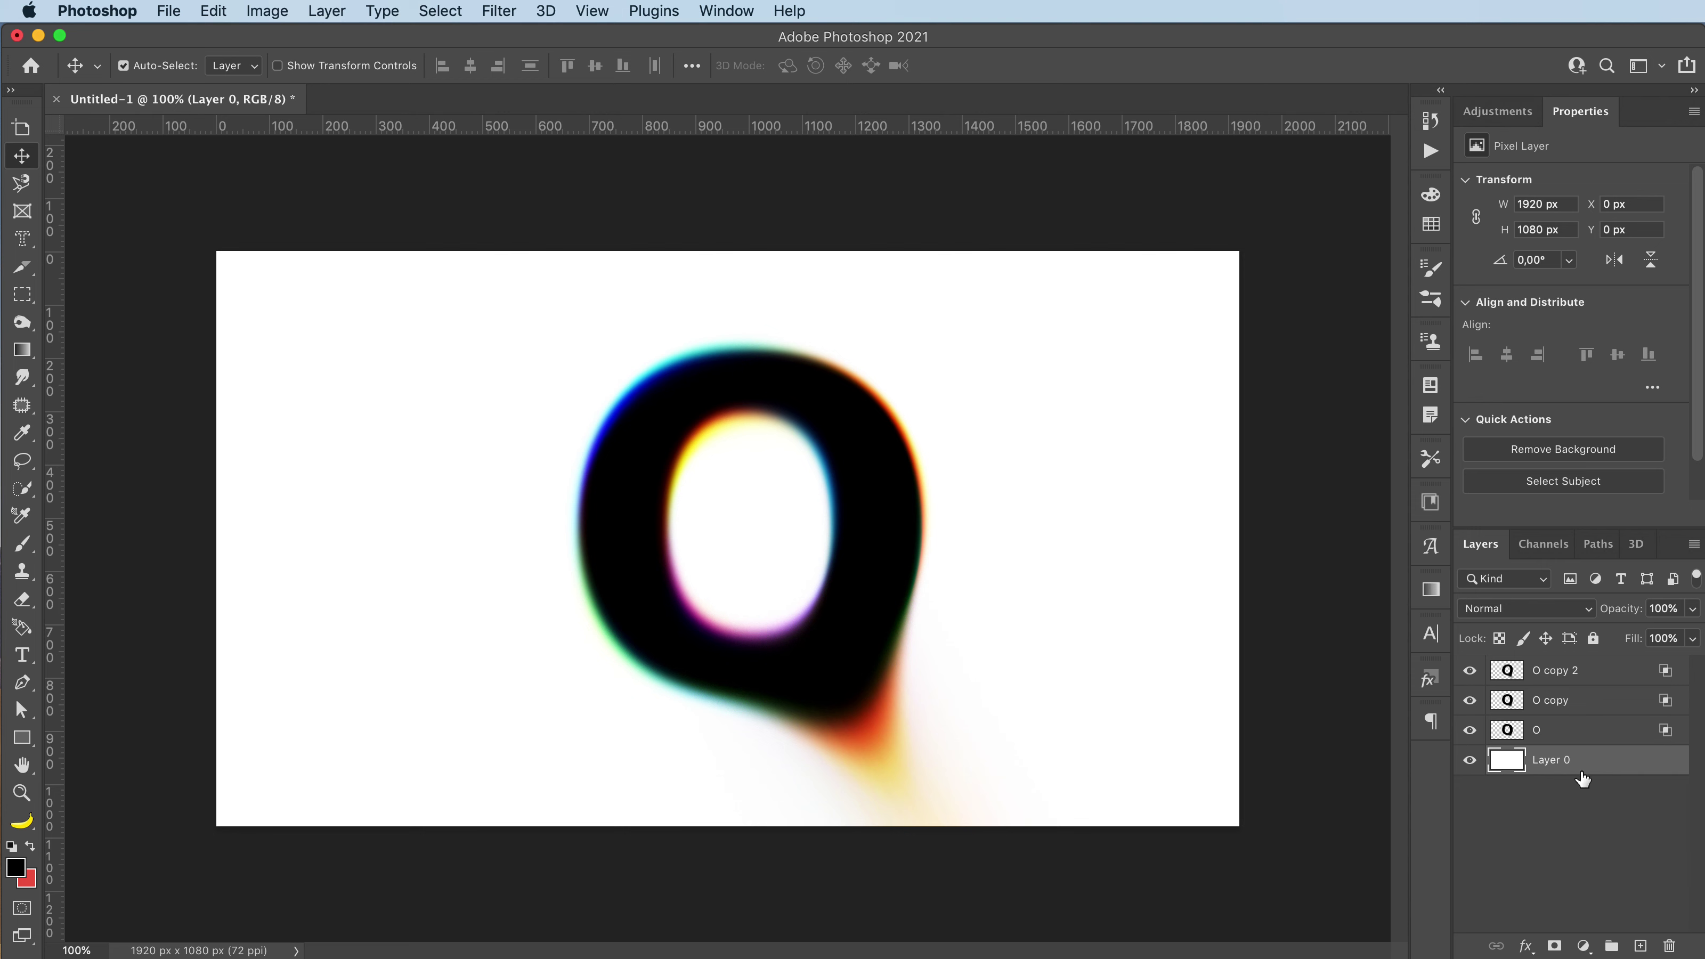
pyautogui.keyDown('shift'); pyautogui.click(1584, 675); pyautogui.keyUp('shift')
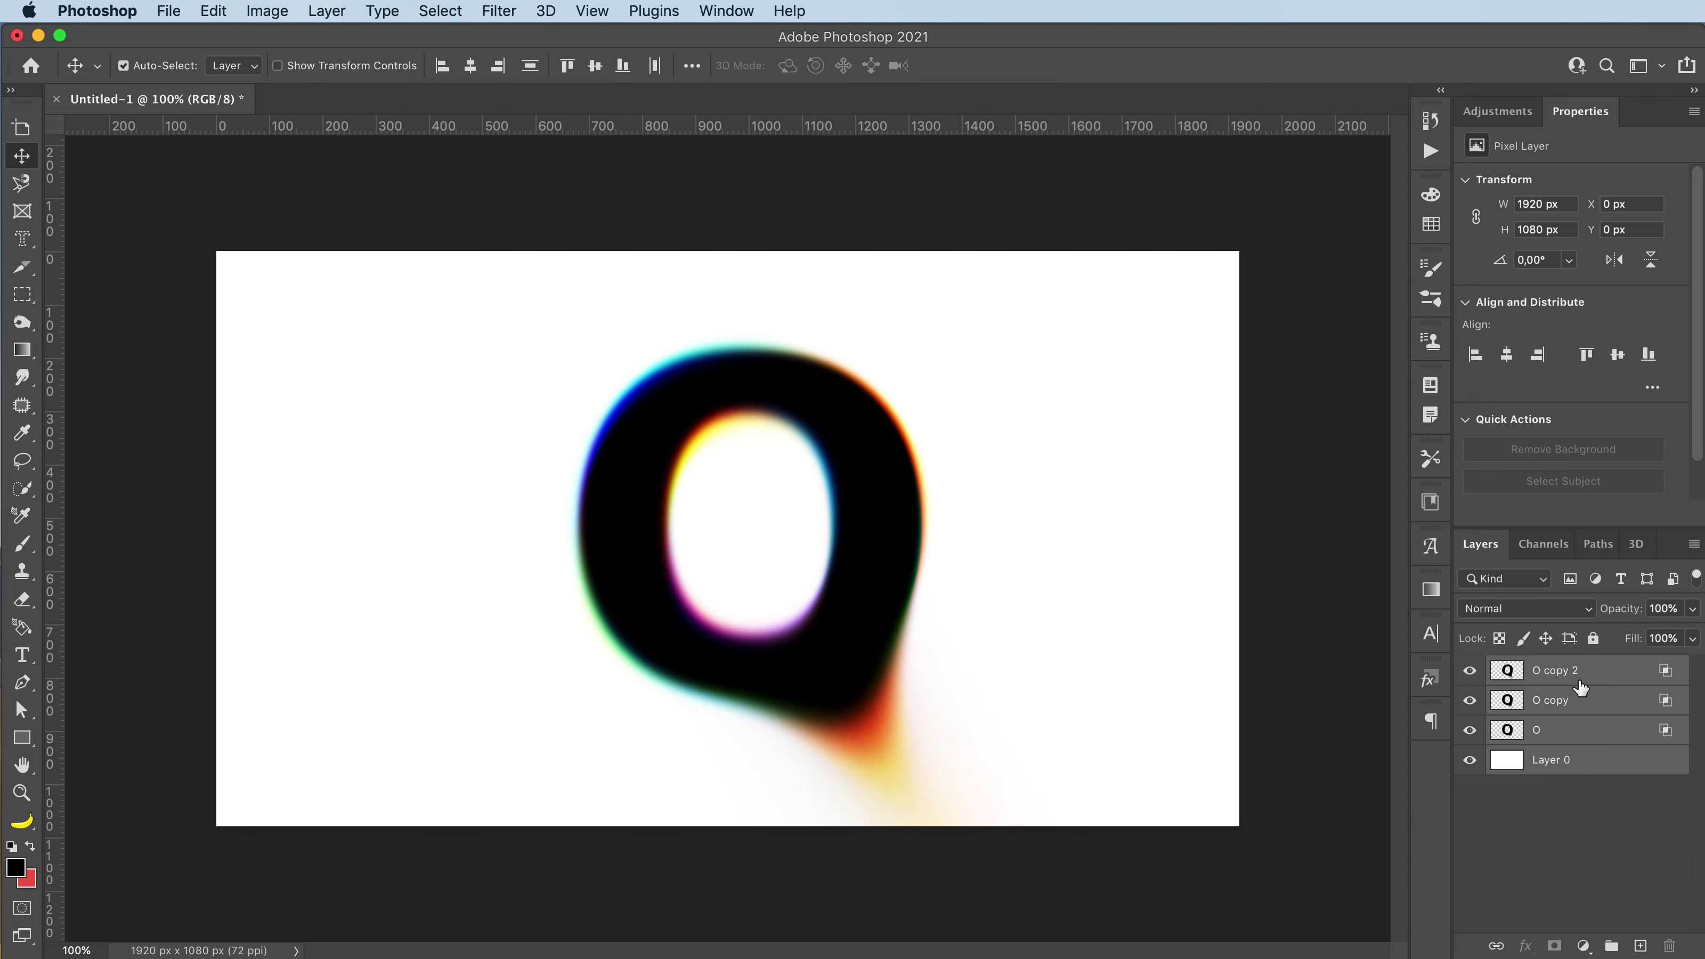
pyautogui.rightClick(1579, 709)
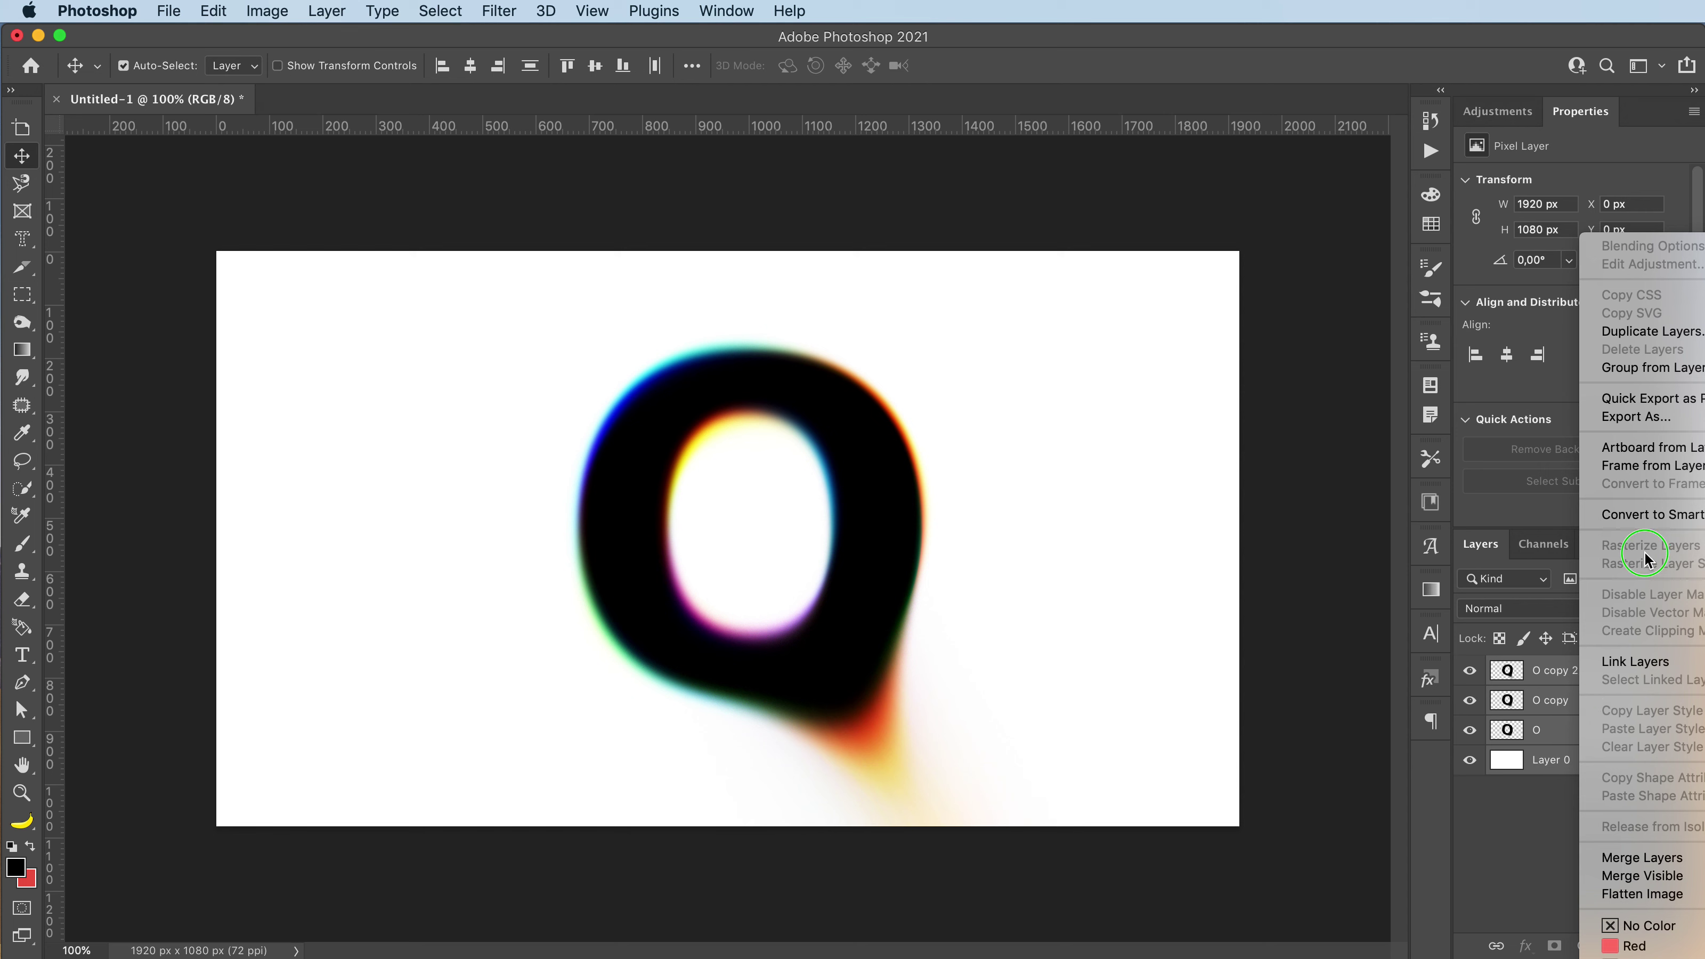
pyautogui.click(1648, 526)
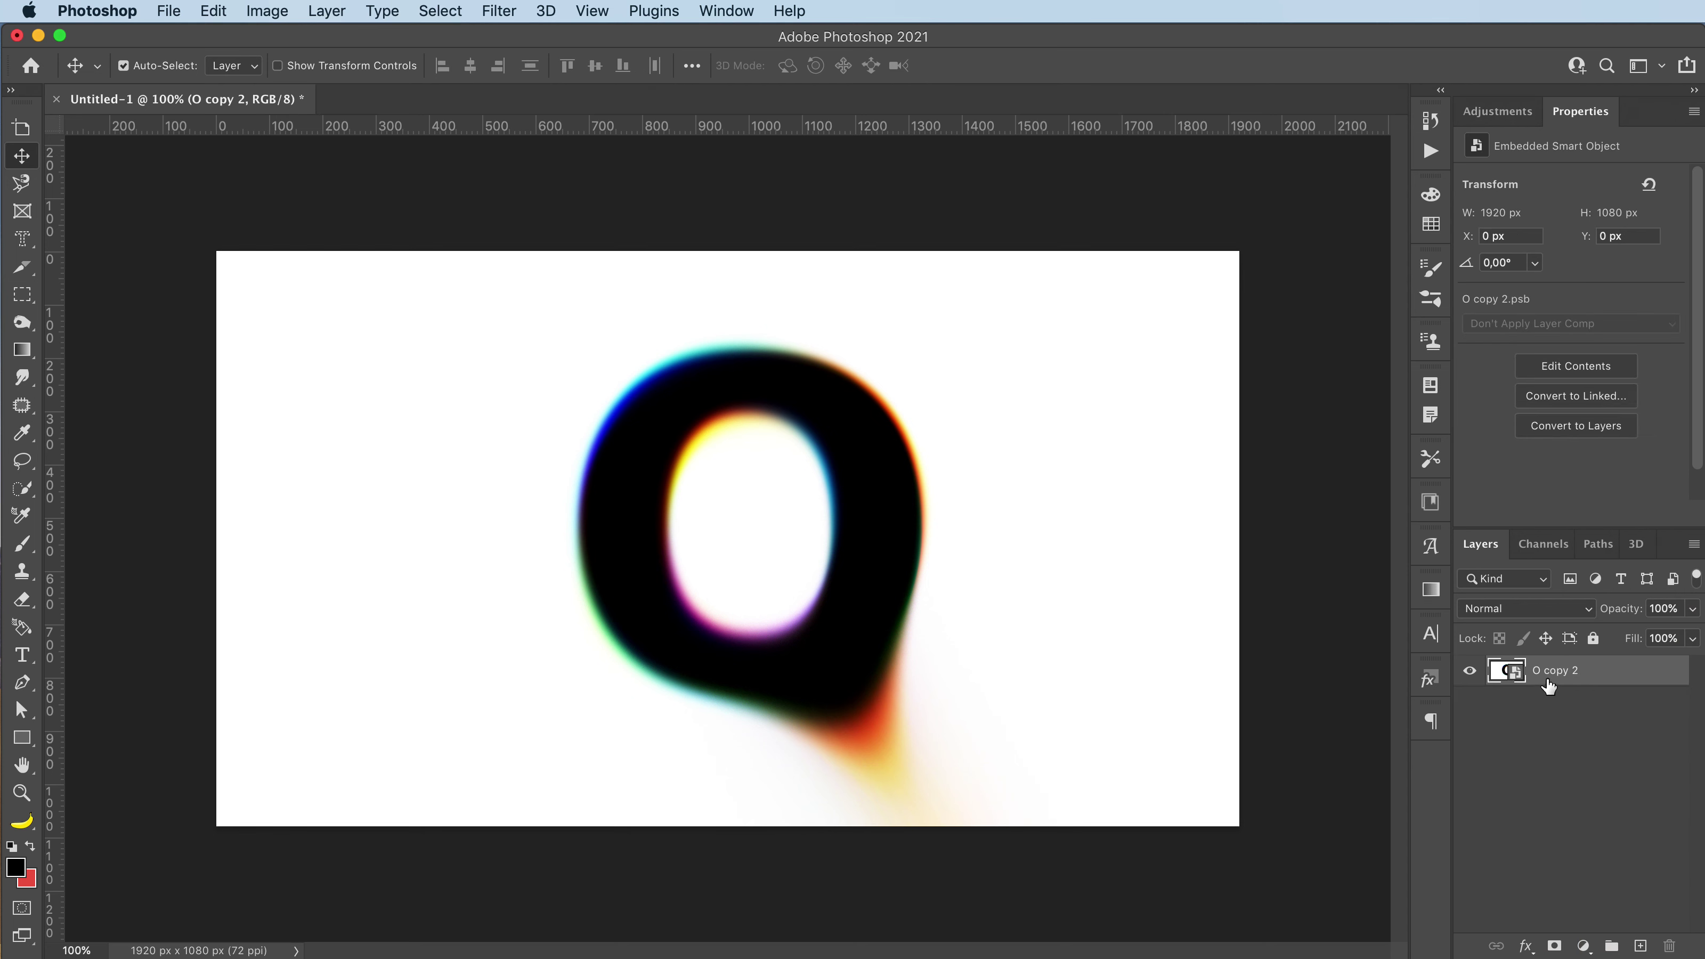
# Apply Add Noise as a smart filter at 5%, Gaussian, monochromatic.
pyautogui.click(496, 10)
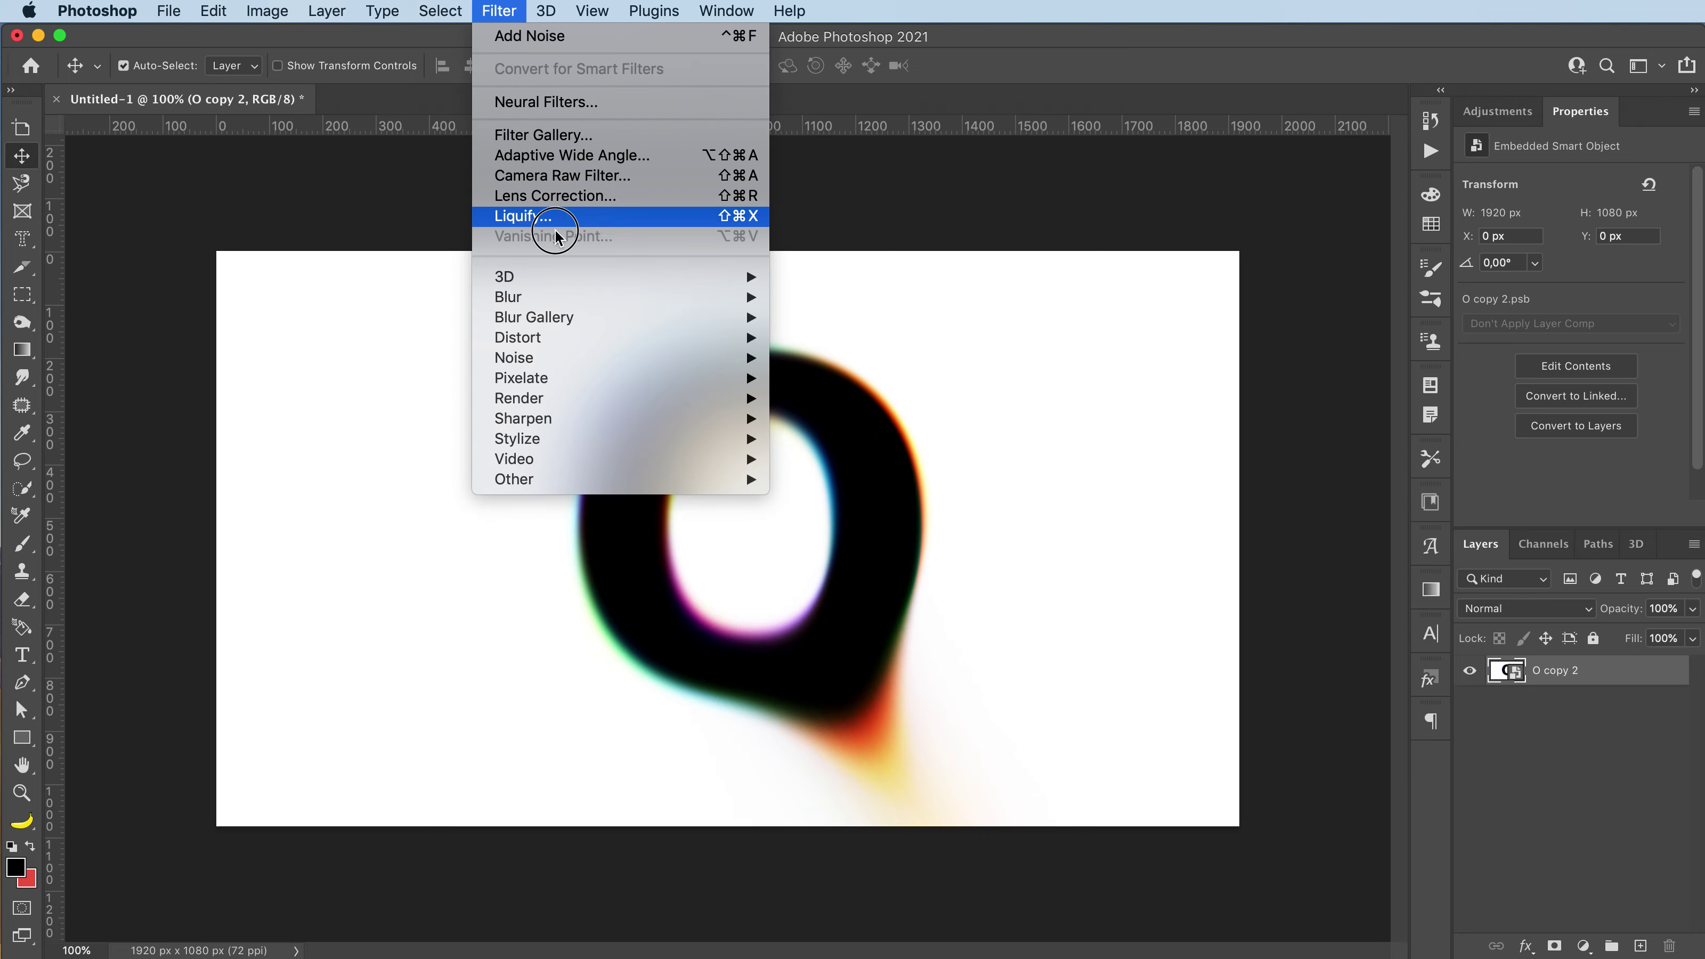
pyautogui.moveTo(591, 357)
pyautogui.click(817, 360)
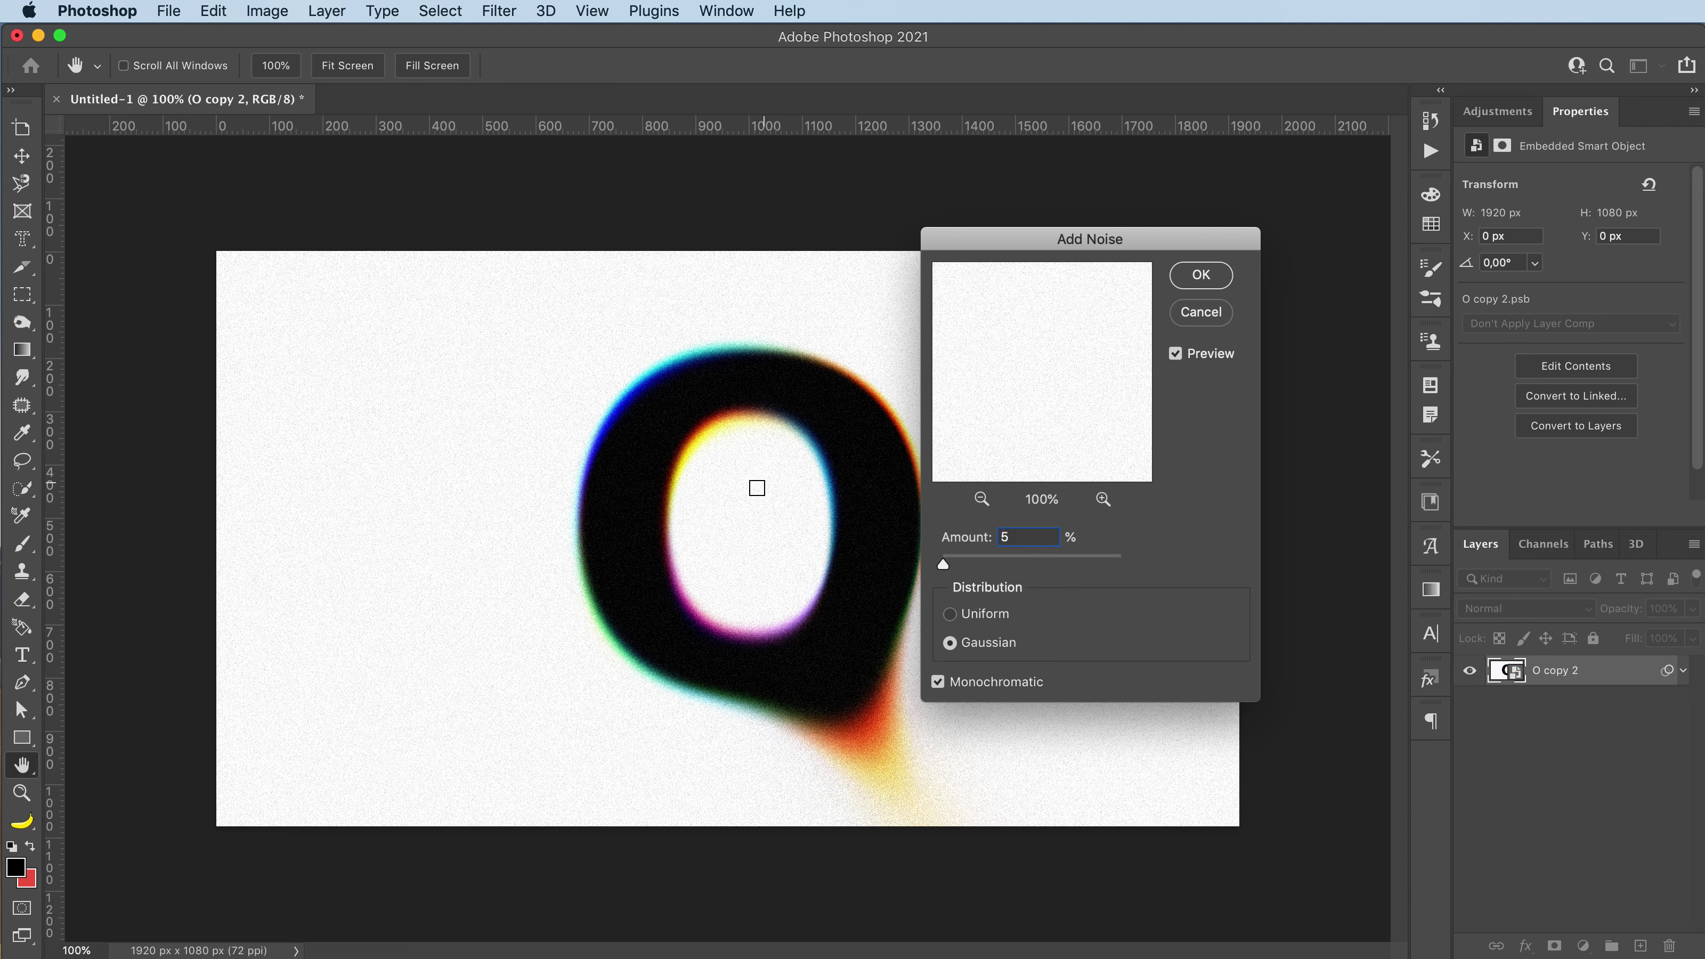
pyautogui.press('Return')
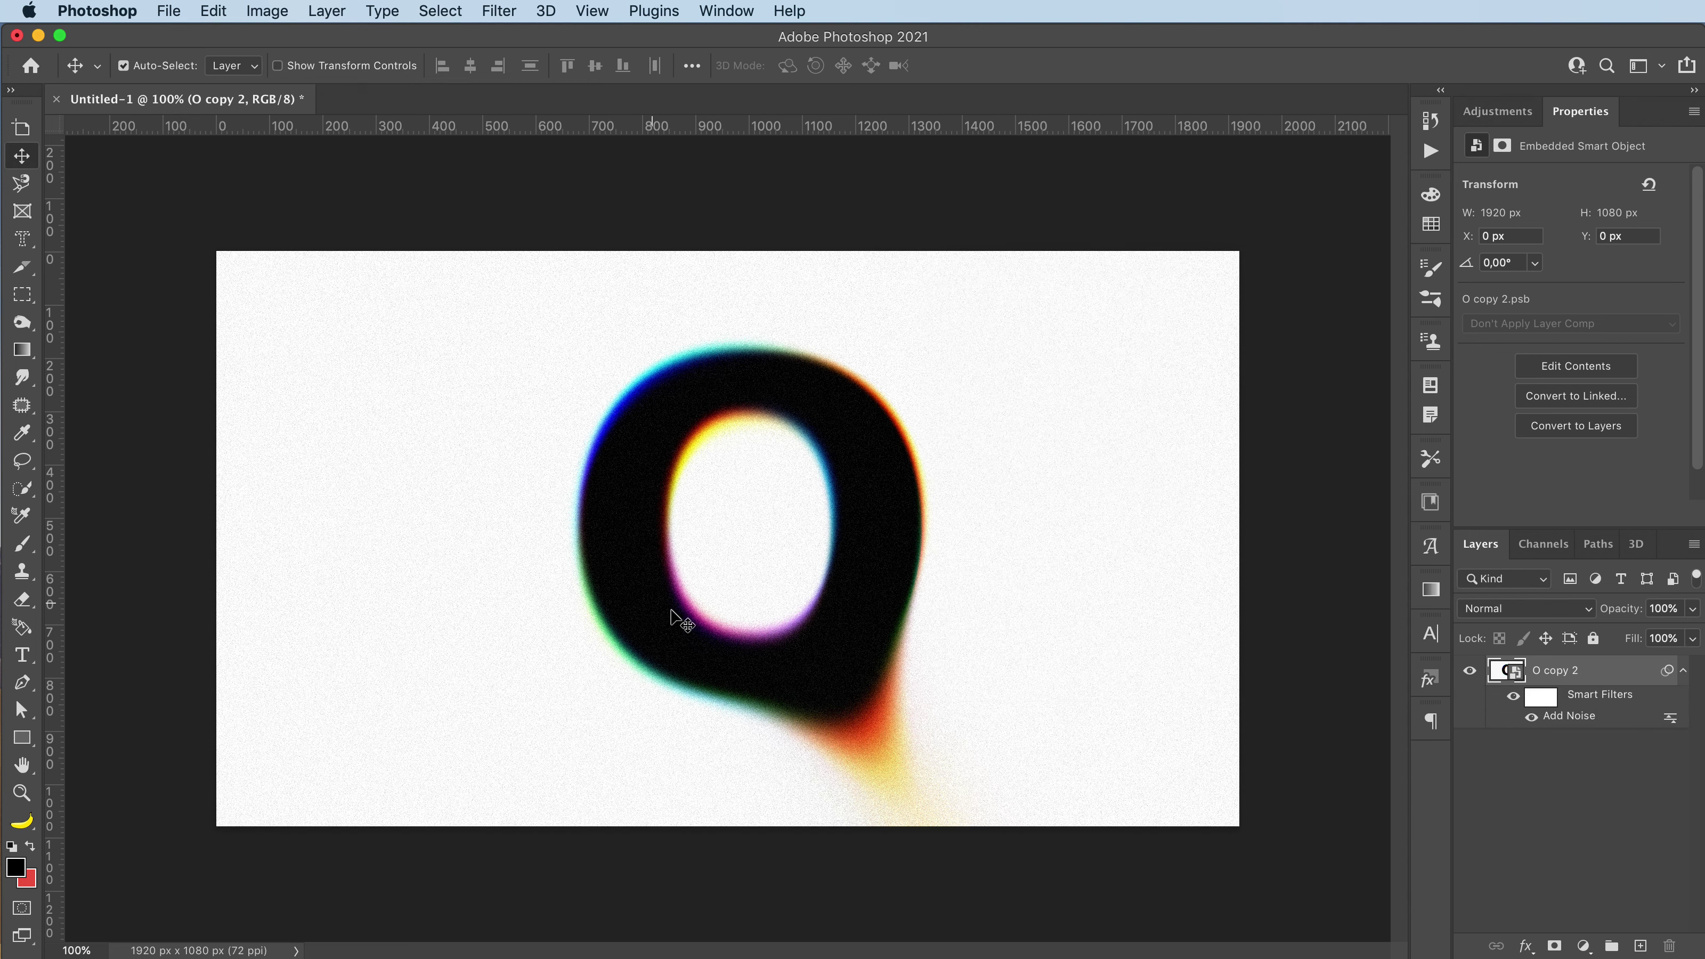
pyautogui.click(1683, 670)
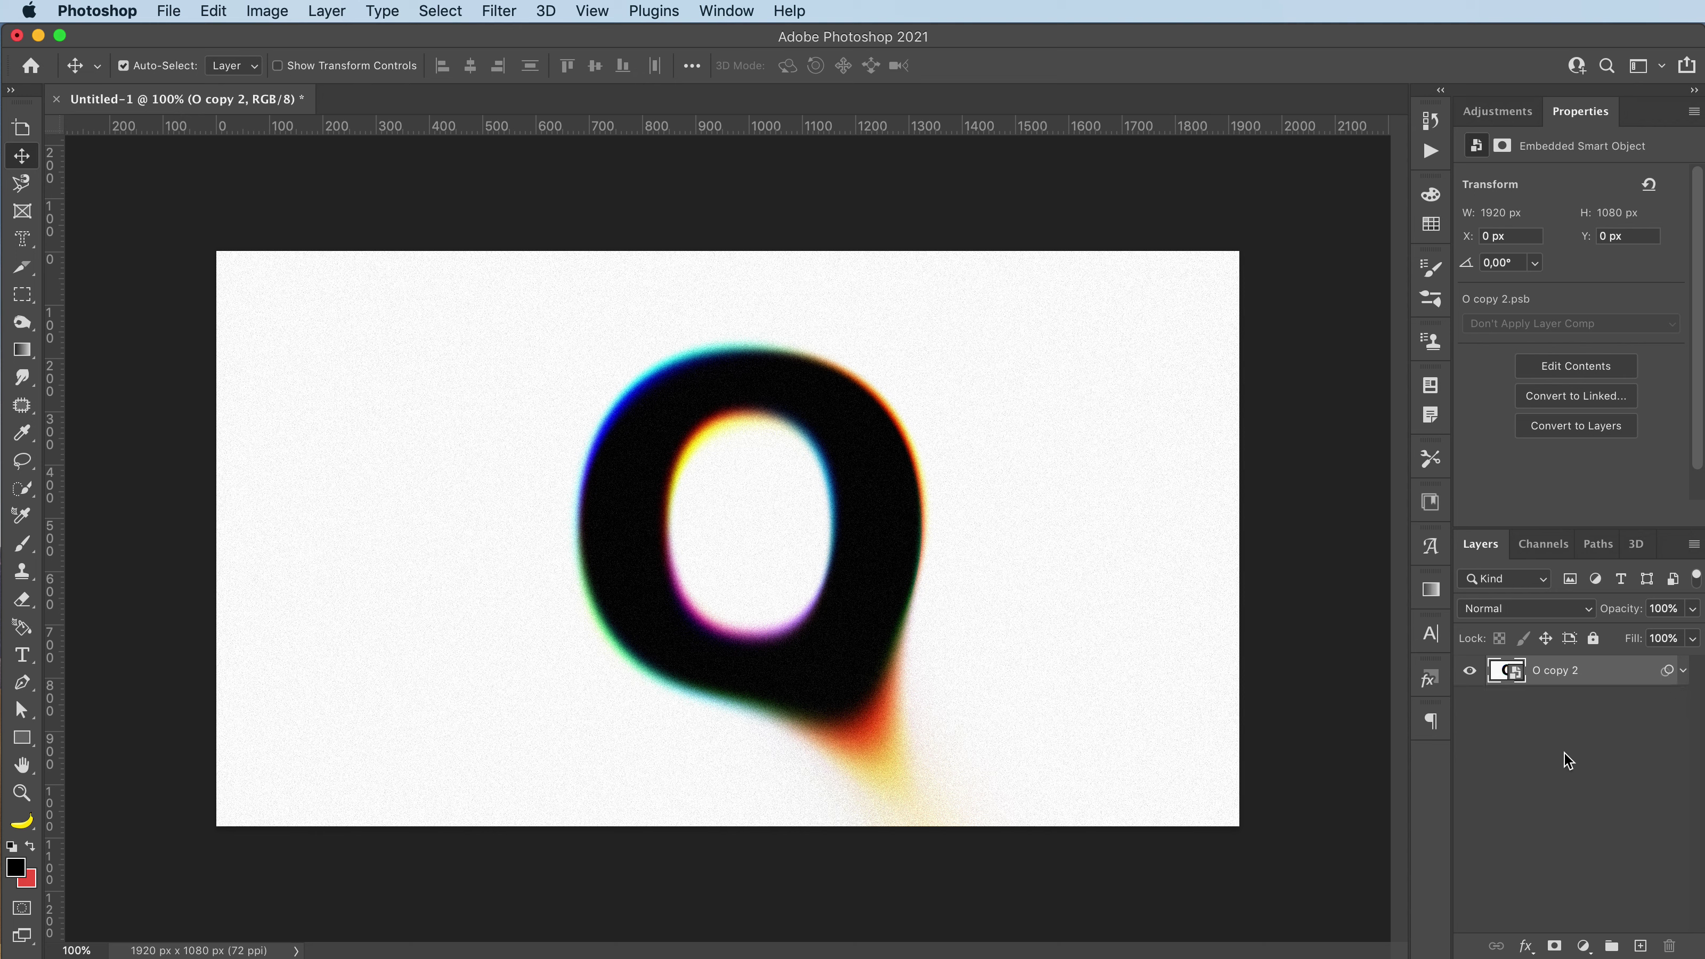